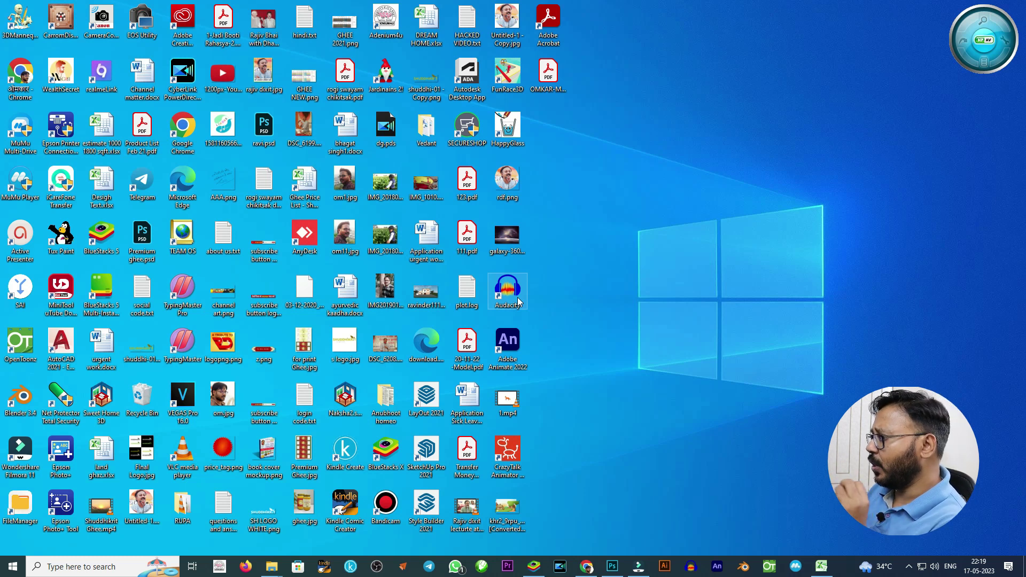
Switch to Chrome, search the web for "audacity download" and open the official Audacity download page.
{"action": "left_click", "coordinate": [586, 566]}
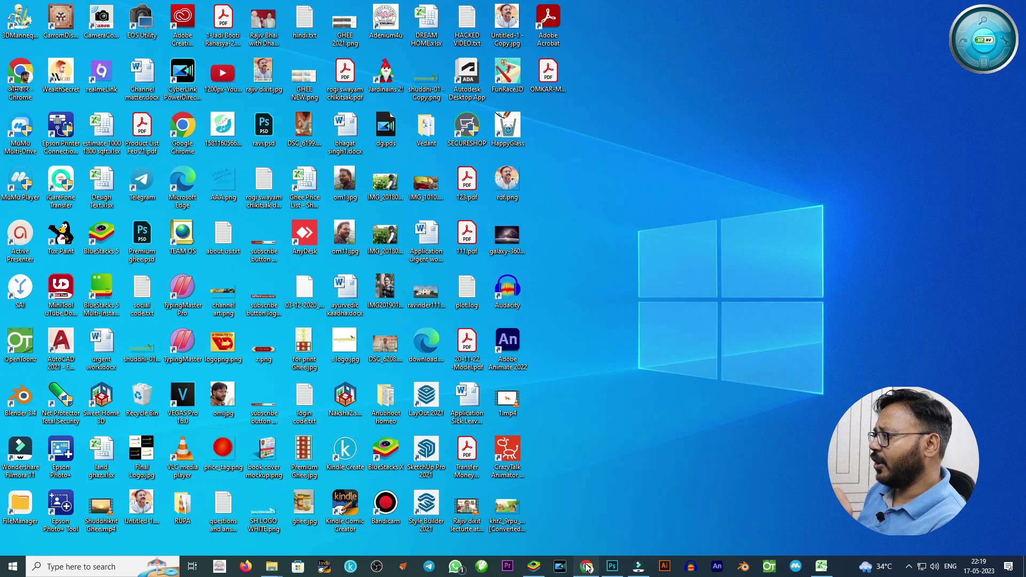
{"action": "left_click", "coordinate": [339, 27]}
{"action": "type", "text": "audacity"}
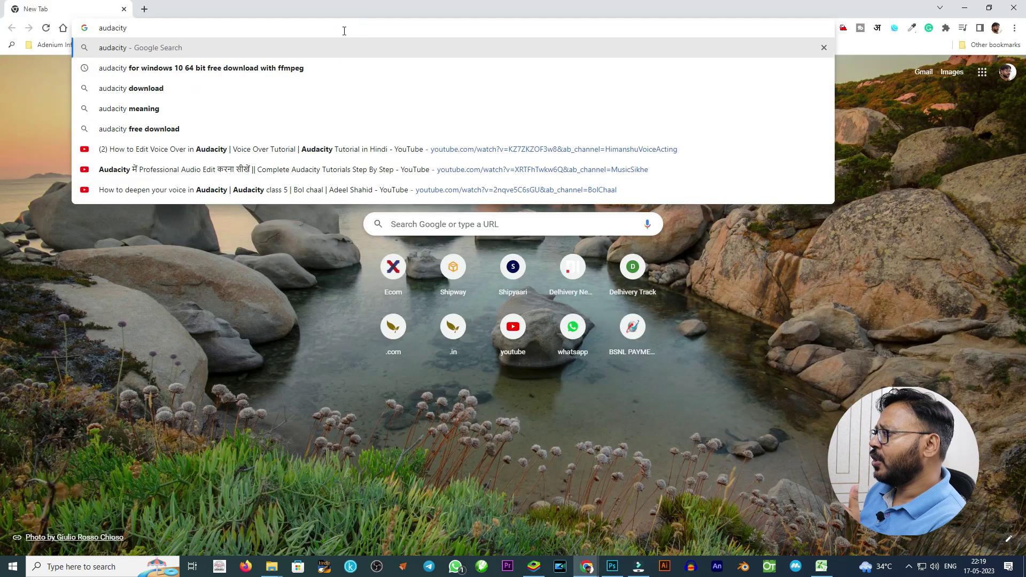
{"action": "key", "text": "Down"}
{"action": "key", "text": "Down"}
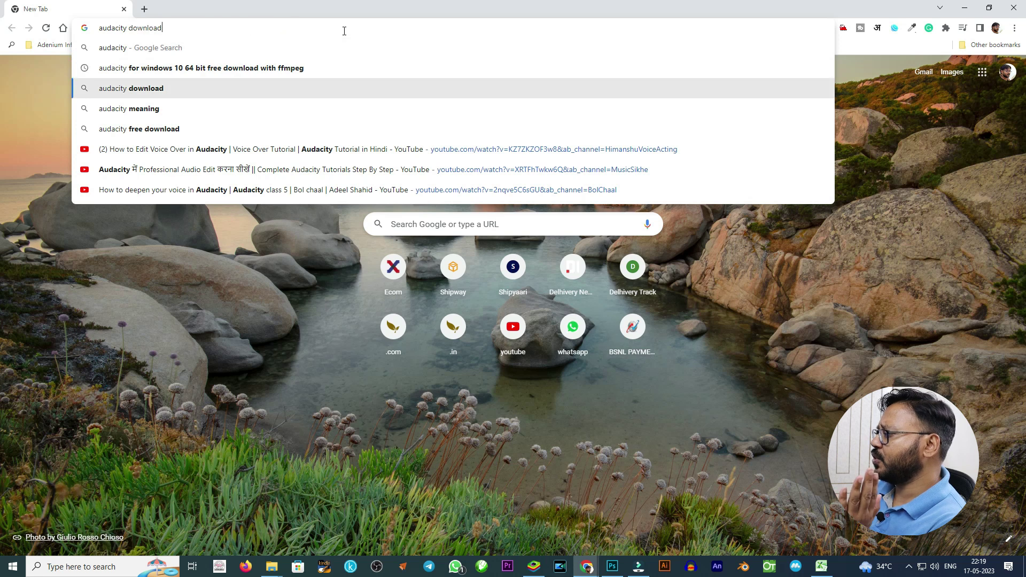
{"action": "key", "text": "Return"}
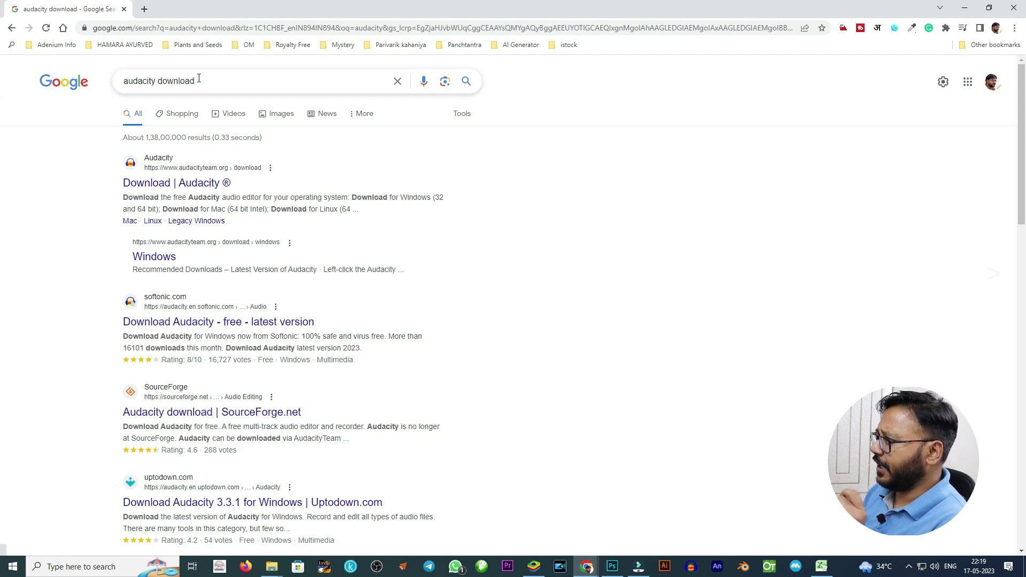
{"action": "left_click", "coordinate": [159, 187]}
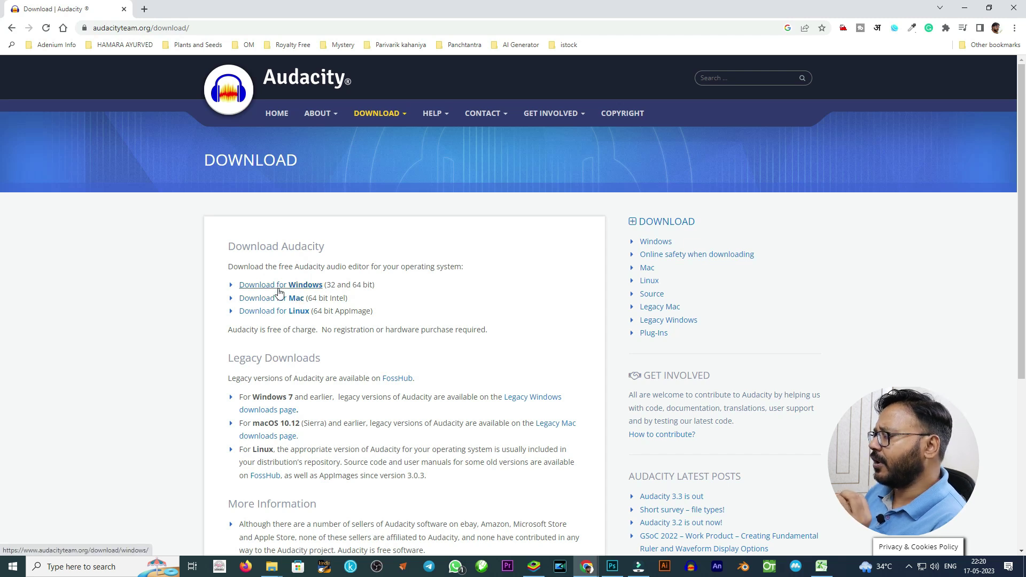
Minimise the browser, launch Audacity, skip the automatic crash recovery and dismiss the welcome window.
{"action": "left_click", "coordinate": [963, 9]}
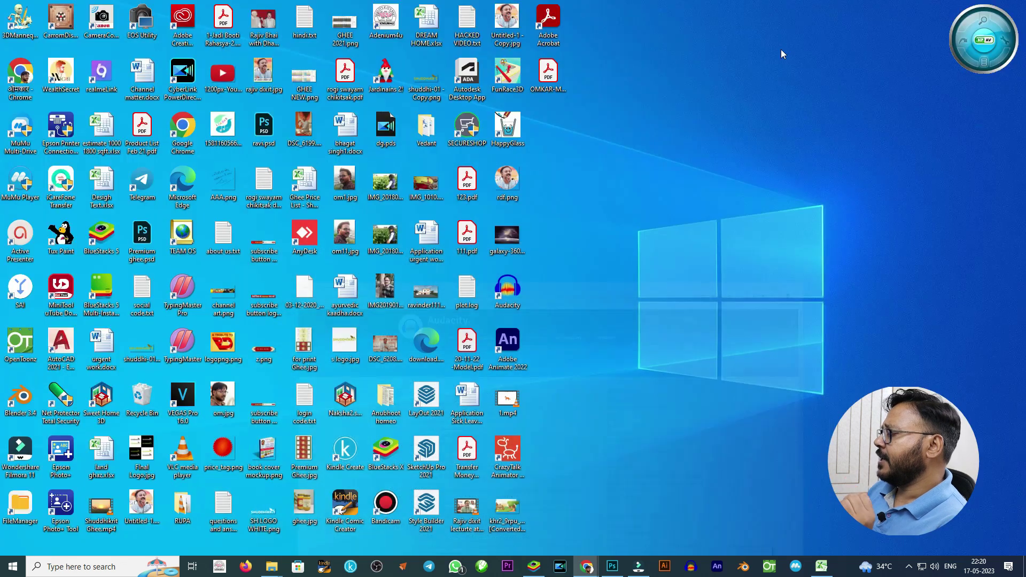
{"action": "double_click", "coordinate": [508, 292]}
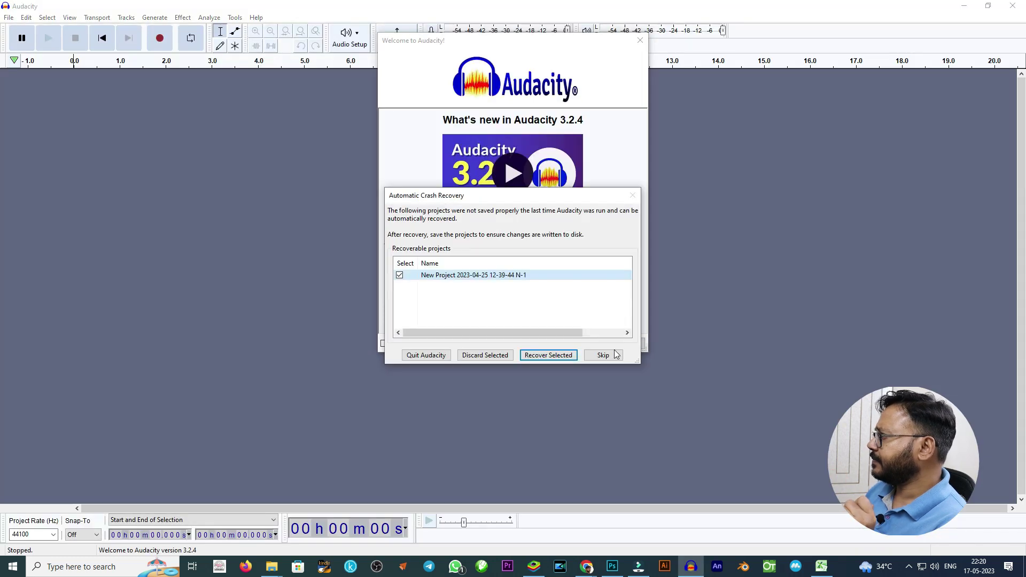
{"action": "left_click", "coordinate": [603, 355]}
{"action": "left_click", "coordinate": [628, 345]}
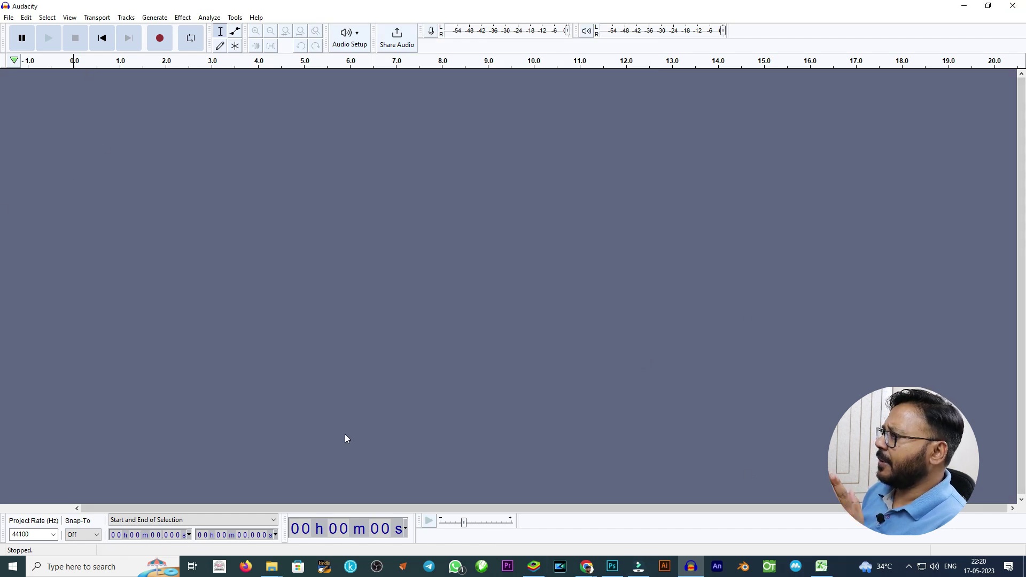
{"action": "left_click", "coordinate": [10, 17]}
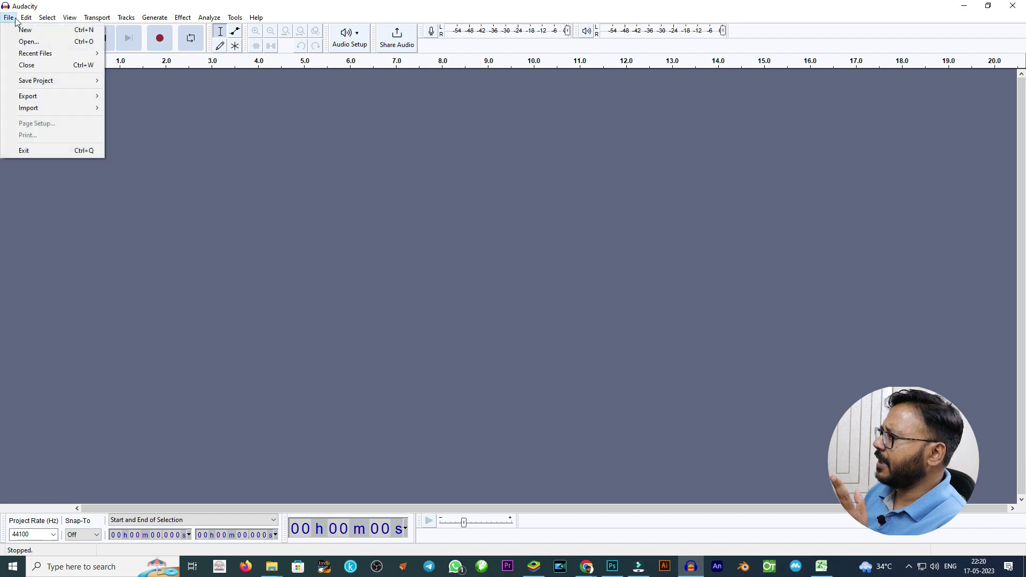
{"action": "left_click", "coordinate": [24, 21]}
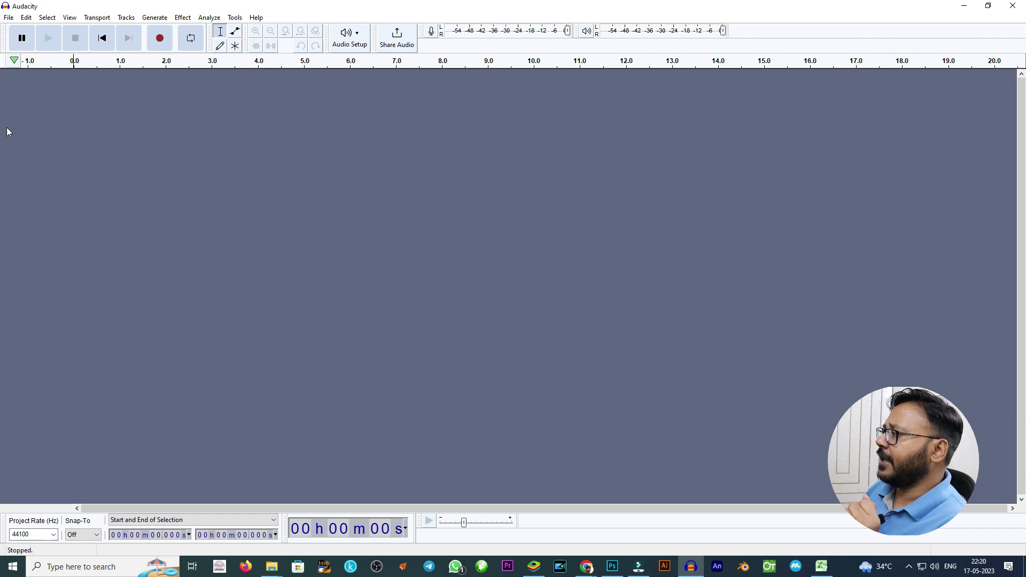
Record about 10 seconds of test audio on a new track, and remove the recorded audio together with its track.
{"action": "left_click", "coordinate": [161, 39]}
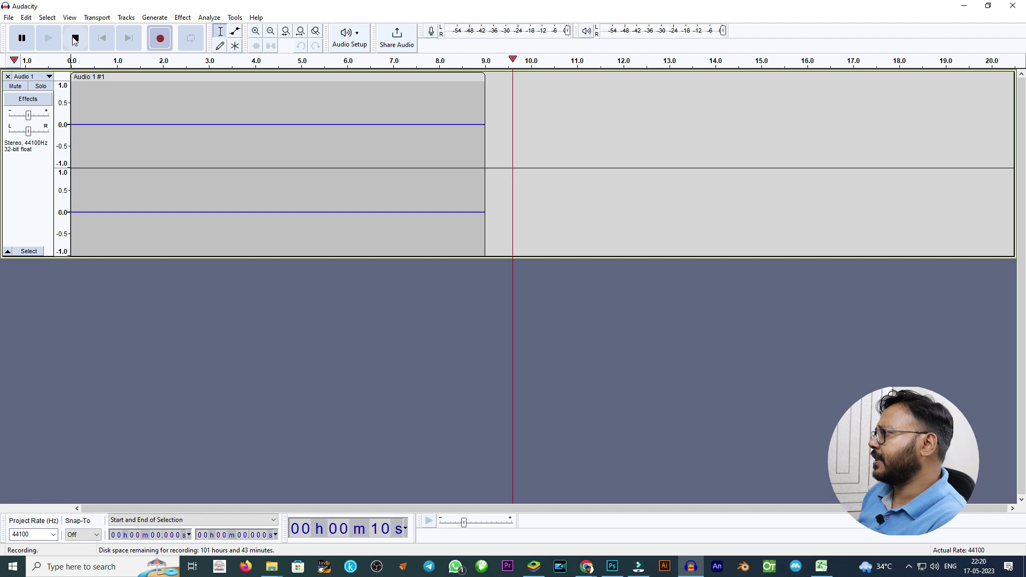
{"action": "left_click", "coordinate": [75, 40]}
{"action": "left_click", "coordinate": [313, 124]}
{"action": "double_click", "coordinate": [375, 161]}
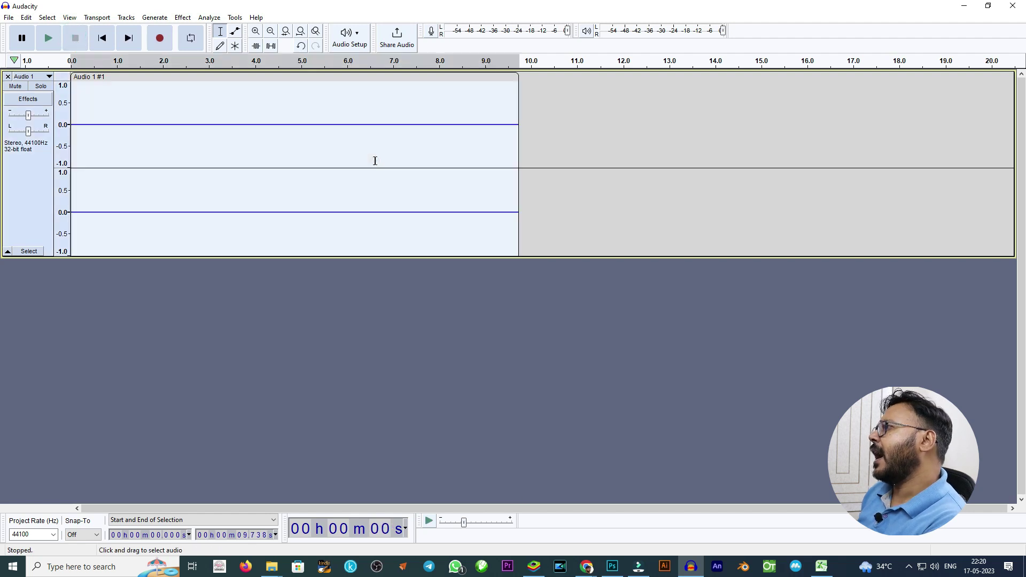
{"action": "key", "text": "Delete"}
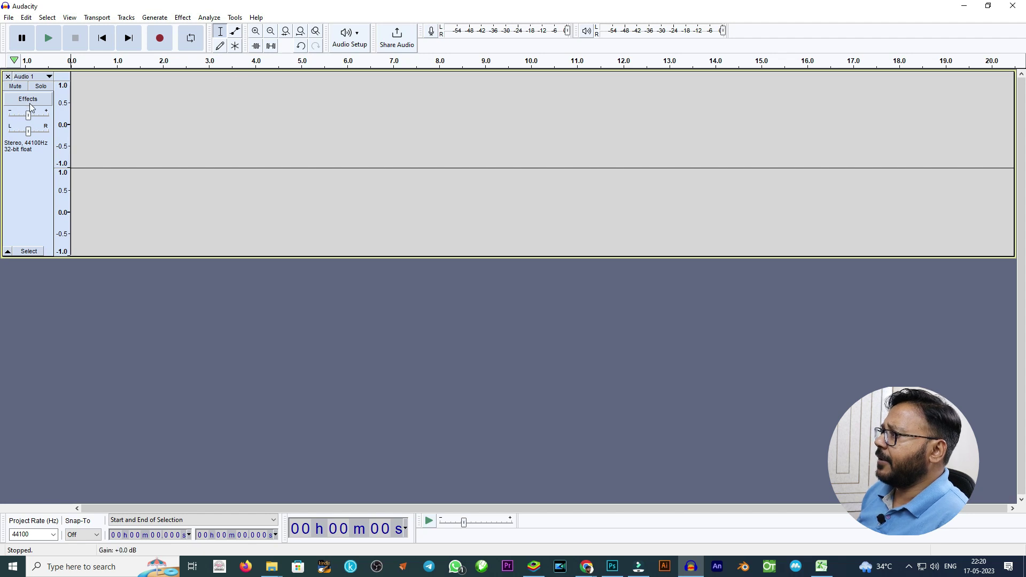
{"action": "left_click", "coordinate": [8, 77]}
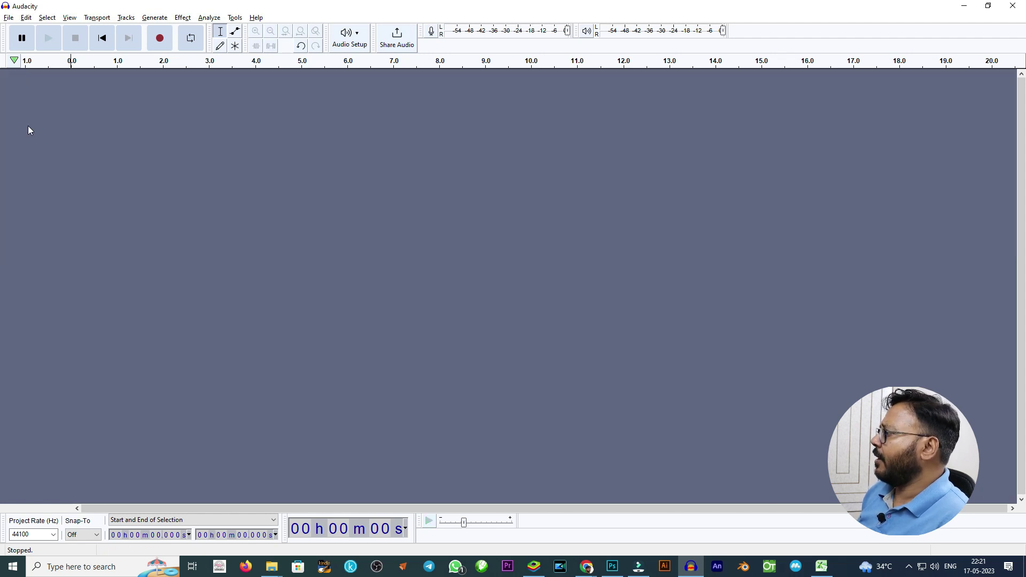
Import the audio file 20230517-220947.m4a from the Downloads folder into the empty project.
{"action": "key", "text": "alt+Tab"}
{"action": "key", "text": "Tab"}
{"action": "key", "text": "Tab"}
{"action": "key", "text": "Tab"}
{"action": "key", "text": "Tab"}
{"action": "key", "text": "Tab"}
{"action": "key", "text": "Tab"}
{"action": "key", "text": "Tab"}
{"action": "key", "text": "Tab"}
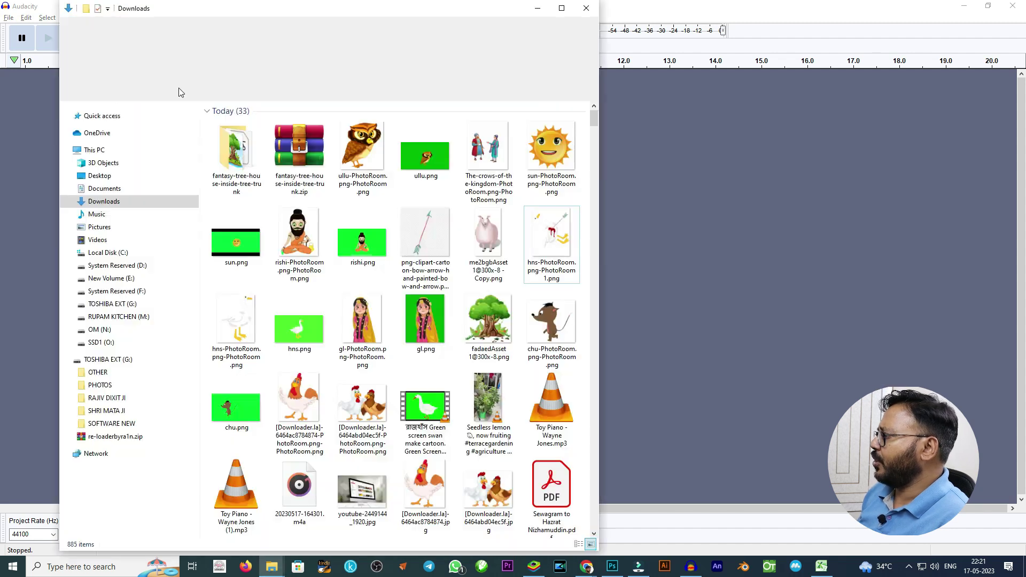
{"action": "scroll", "coordinate": [390, 227], "scroll_direction": "down", "scroll_amount": 5}
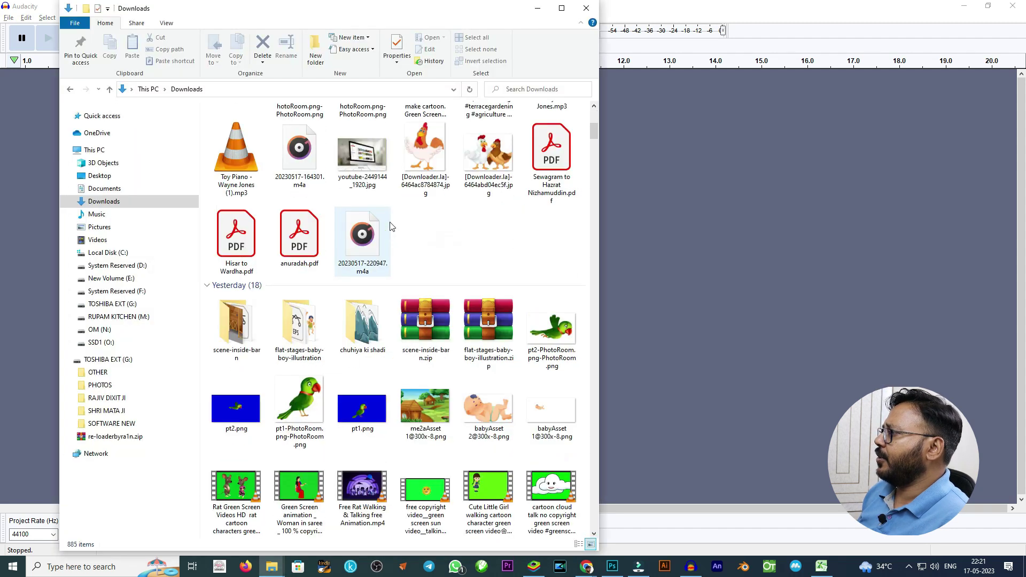
{"action": "key", "text": "alt+Tab"}
{"action": "left_click_drag", "start_coordinate": [361, 249], "coordinate": [217, 206]}
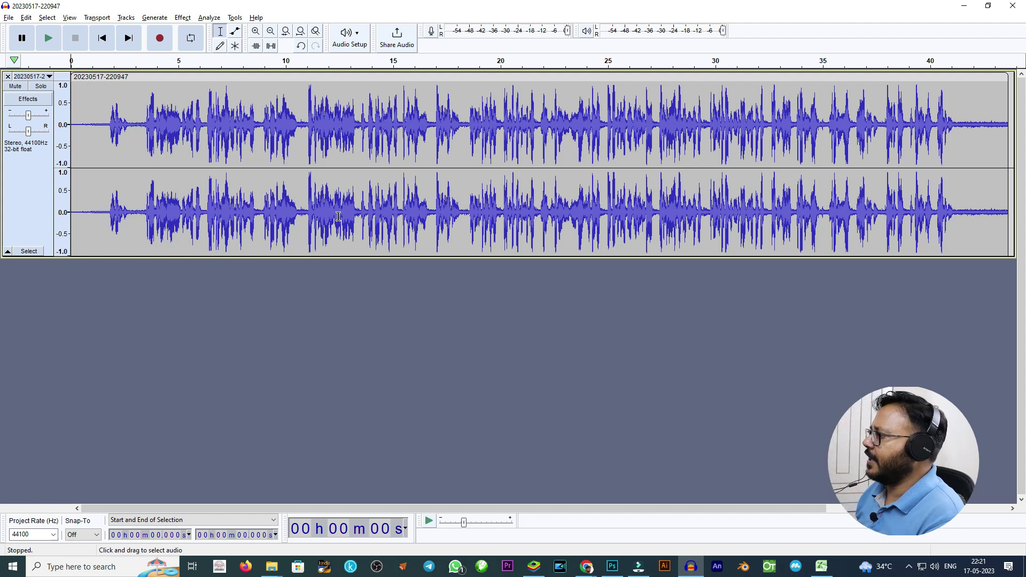
Play the imported recording from the start to listen for background noise, and stop playback.
{"action": "key", "text": "space"}
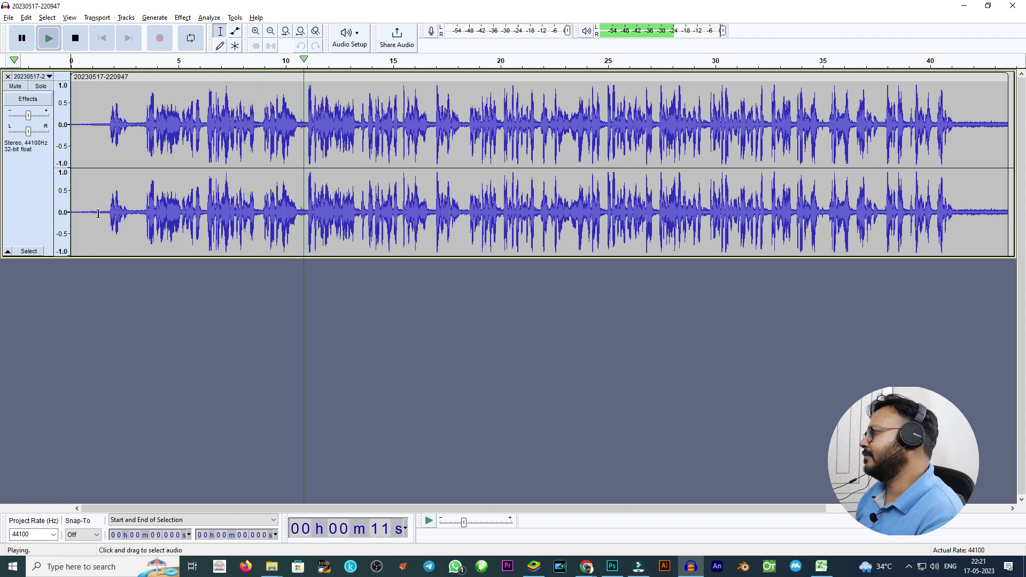
{"action": "key", "text": "space"}
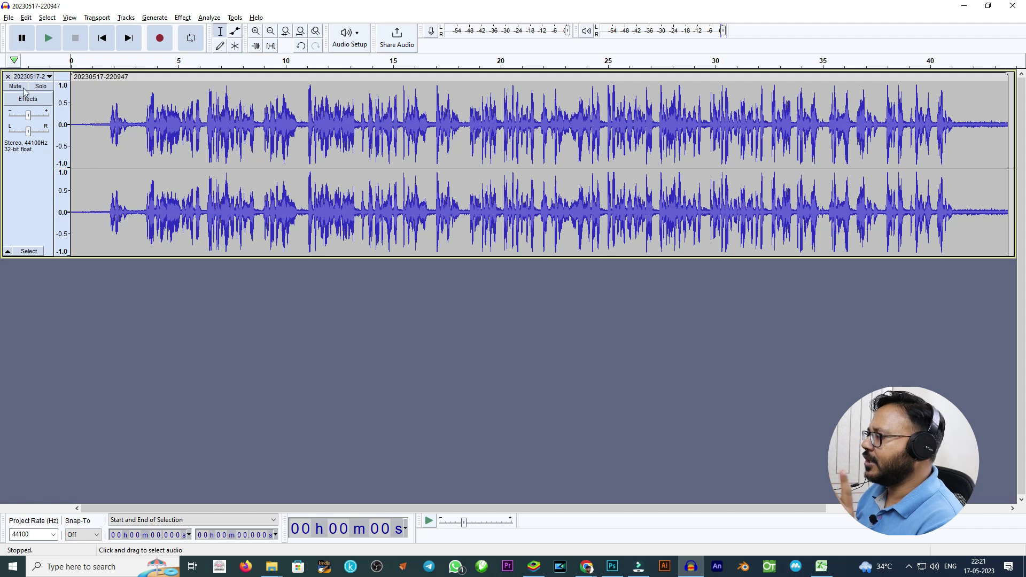
{"action": "left_click", "coordinate": [9, 18]}
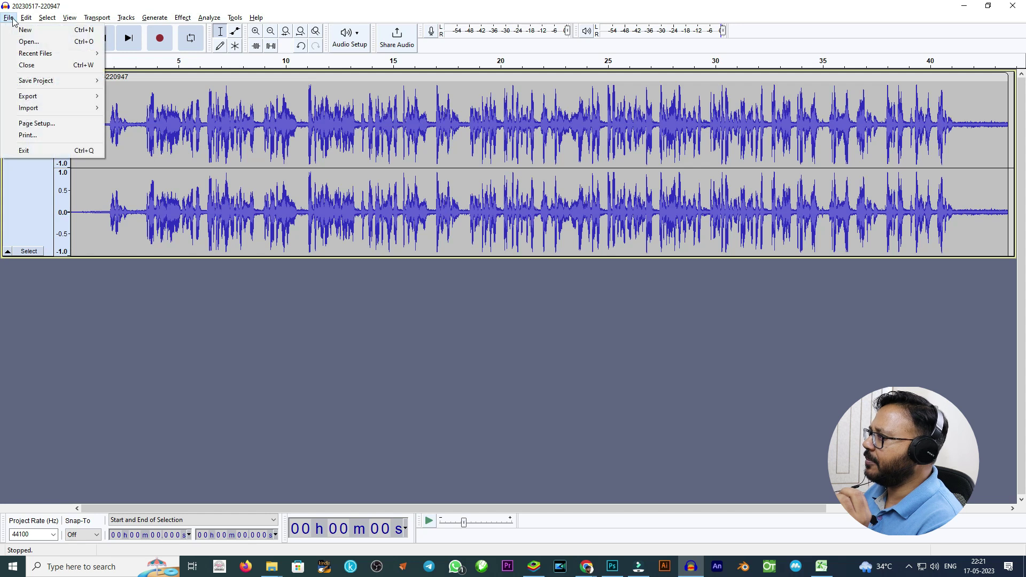
{"action": "left_click", "coordinate": [20, 46]}
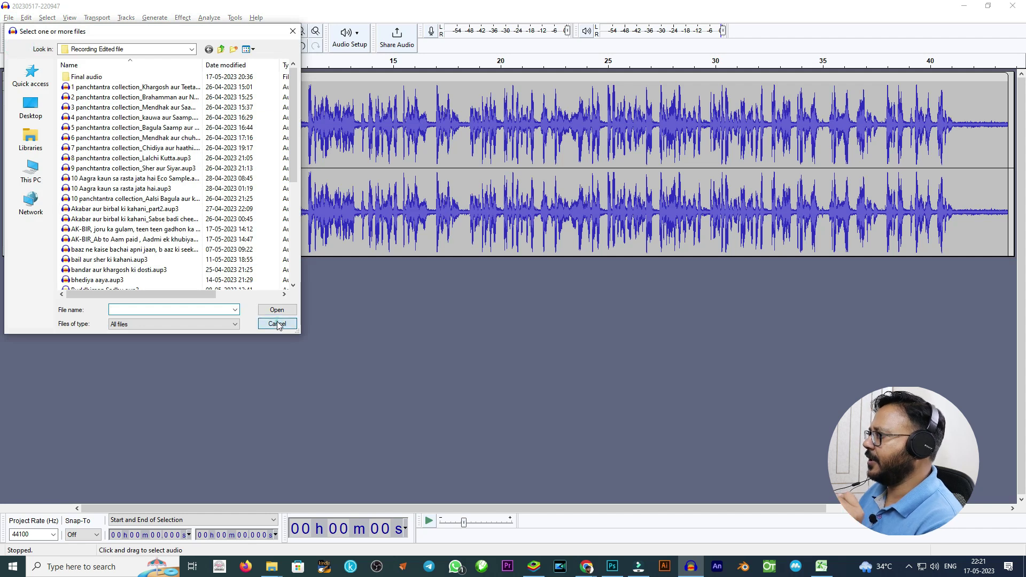
{"action": "left_click", "coordinate": [277, 323]}
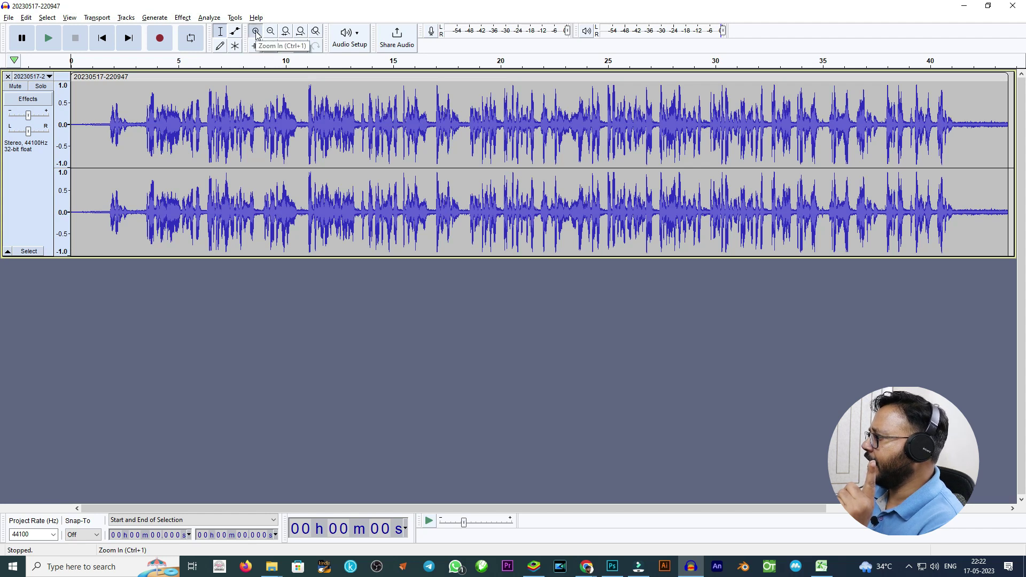
Select the speech-free gap after the first phrase, from about 2.67 to 3.53 seconds.
{"action": "left_click", "coordinate": [256, 32]}
{"action": "left_click_drag", "start_coordinate": [188, 97], "coordinate": [210, 100]}
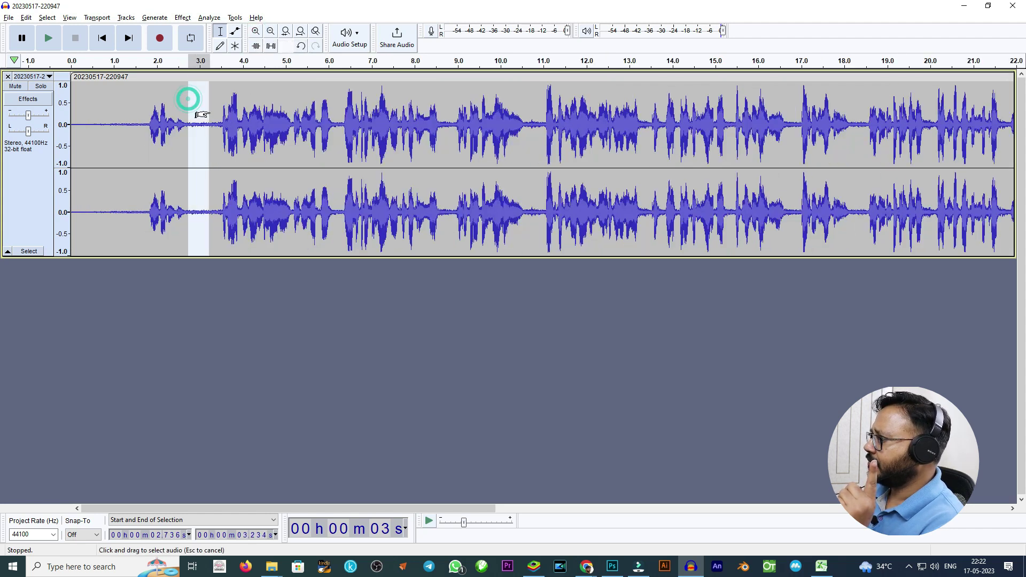
{"action": "left_click", "coordinate": [255, 34]}
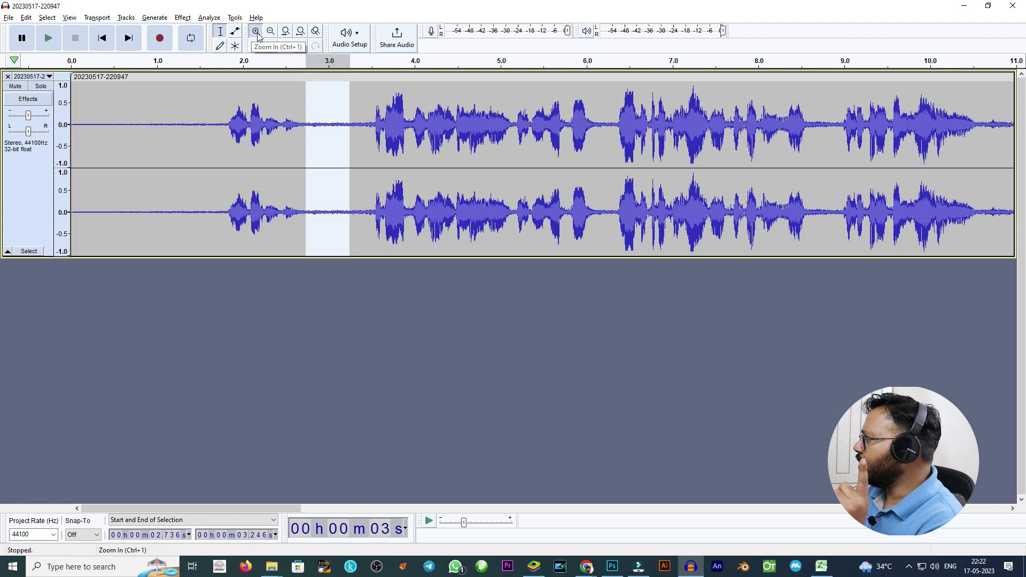
{"action": "left_click", "coordinate": [257, 33]}
{"action": "left_click_drag", "start_coordinate": [487, 123], "coordinate": [634, 125]}
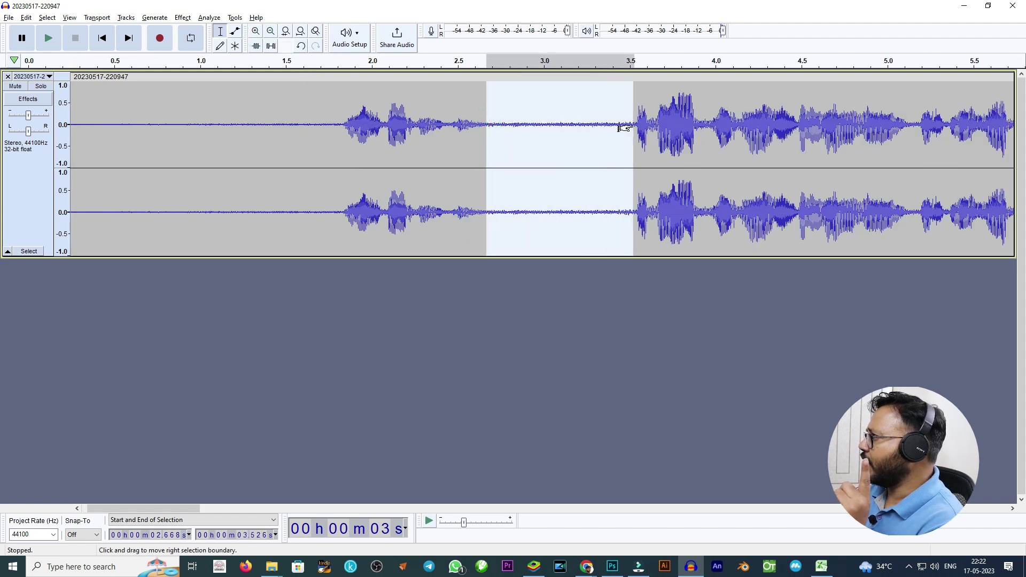
{"action": "left_click", "coordinate": [271, 32]}
{"action": "left_click", "coordinate": [271, 32]}
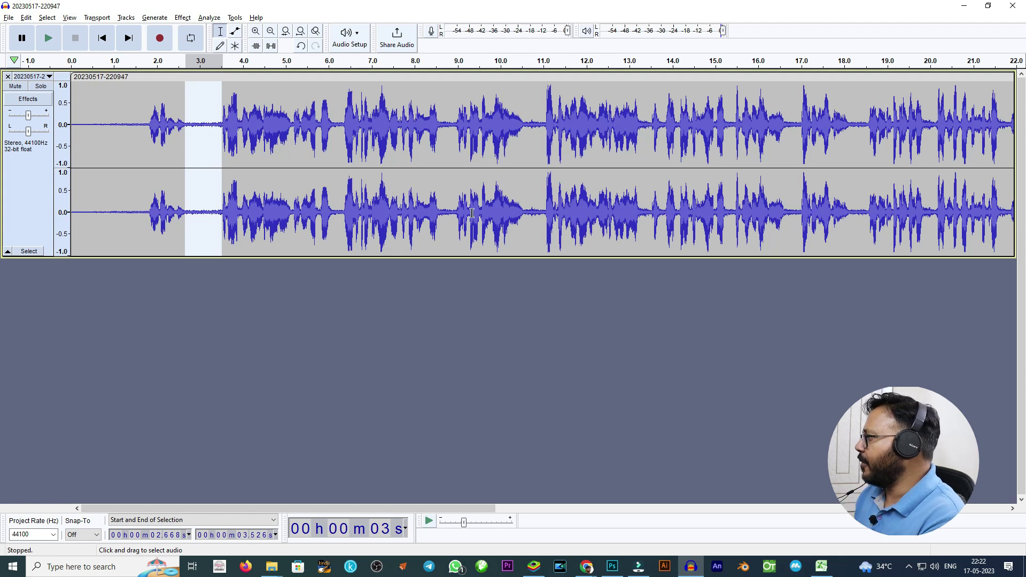
Listen to the recording from the pause at about 10.6 seconds to check its background noise.
{"action": "left_click", "coordinate": [527, 212]}
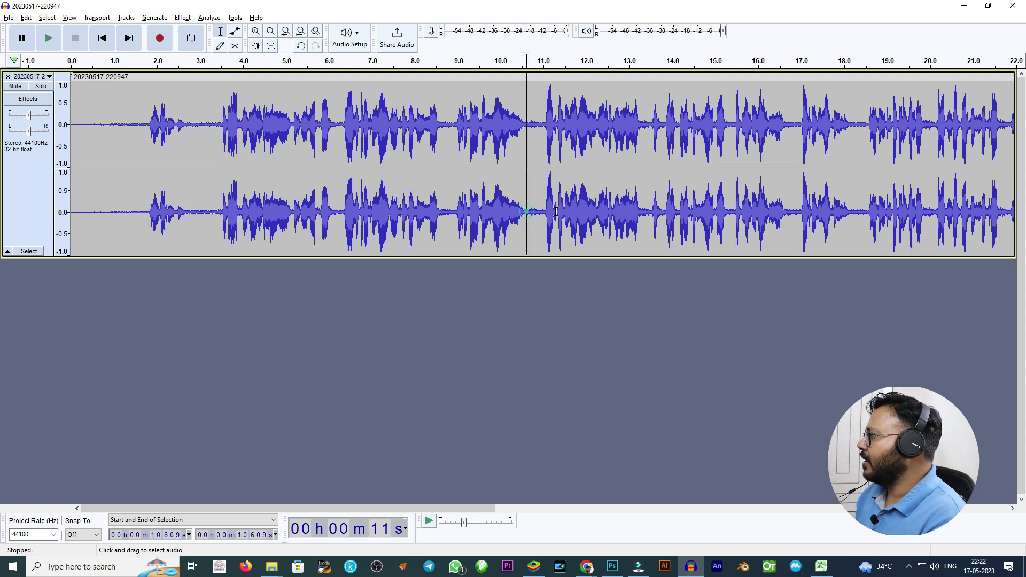
{"action": "key", "text": "space"}
{"action": "left_click", "coordinate": [525, 214]}
{"action": "key", "text": "space"}
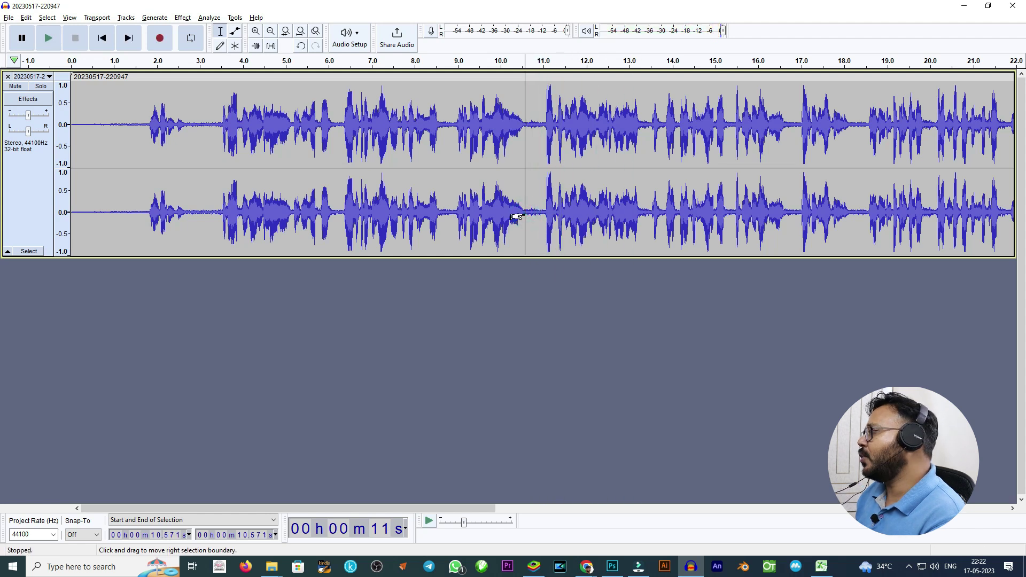
{"action": "key", "text": "space"}
{"action": "key", "text": "space"}
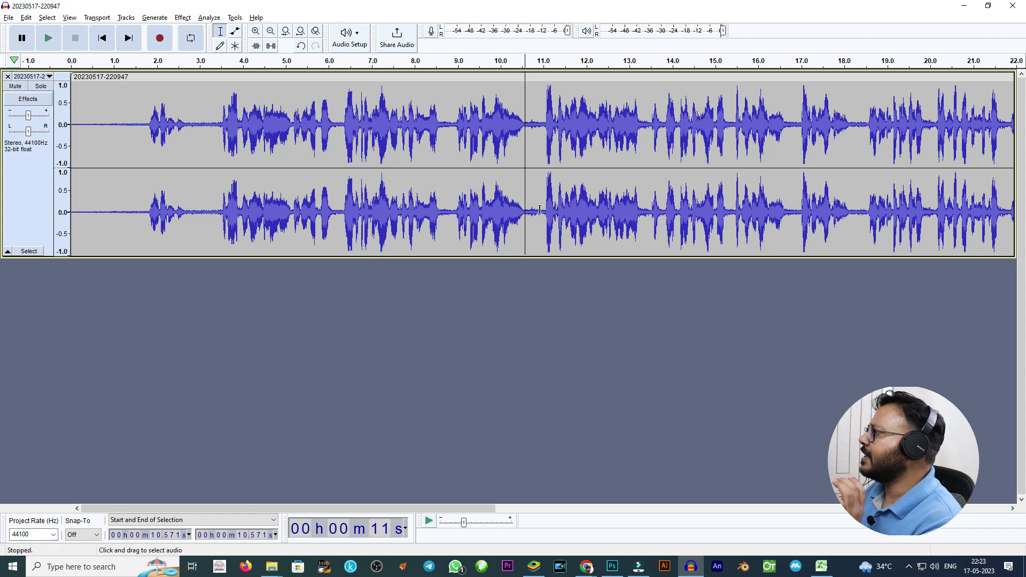
Select the noise-only pause in the recording from about 10.59 to 10.99 seconds.
{"action": "mouse_move", "coordinate": [537, 211]}
{"action": "left_mouse_down"}
{"action": "mouse_move", "coordinate": [548, 210]}
{"action": "mouse_move", "coordinate": [531, 200]}
{"action": "mouse_move", "coordinate": [543, 205]}
{"action": "left_mouse_up"}
{"action": "left_click", "coordinate": [256, 31]}
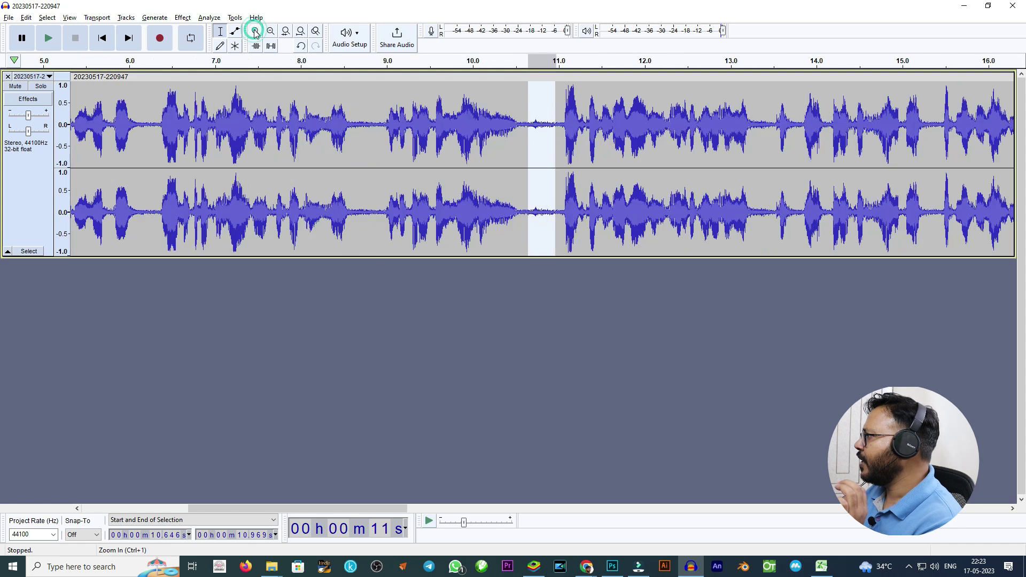
{"action": "left_click", "coordinate": [256, 31]}
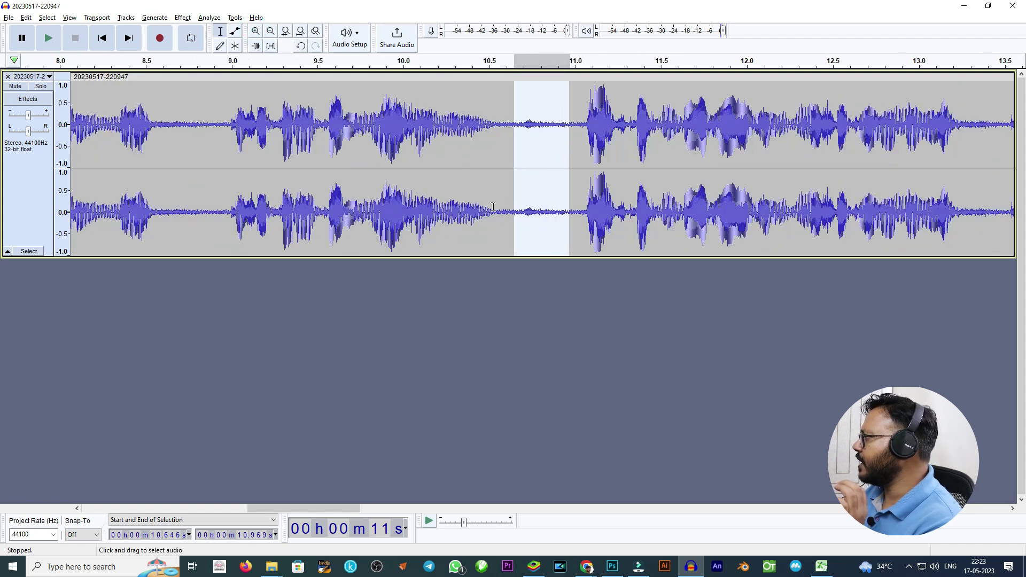
{"action": "left_click_drag", "start_coordinate": [505, 211], "coordinate": [573, 221]}
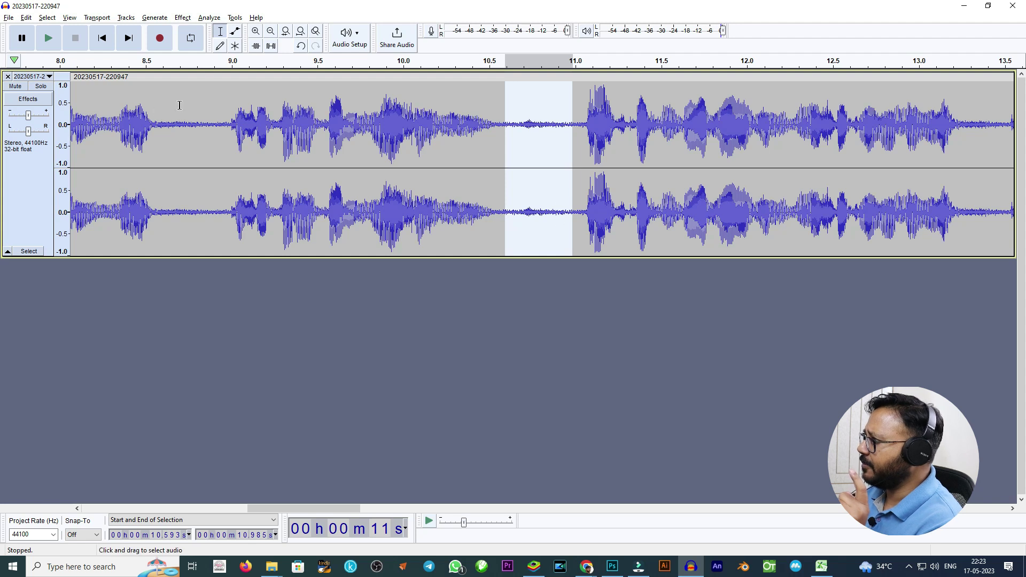
Capture a noise profile from the selected noise-only pause using the Noise Reduction effect.
{"action": "left_click", "coordinate": [184, 19]}
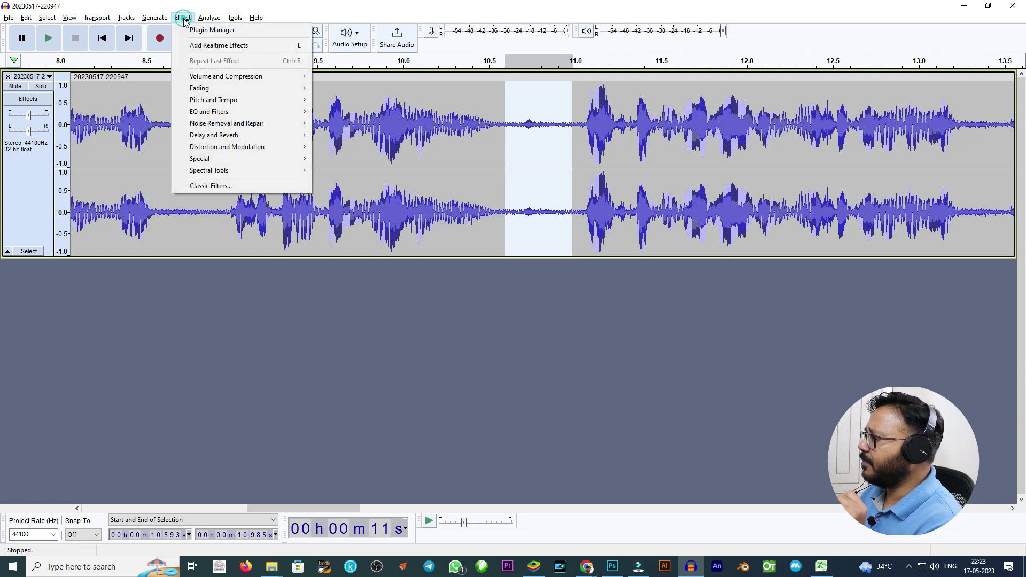
{"action": "mouse_move", "coordinate": [219, 127]}
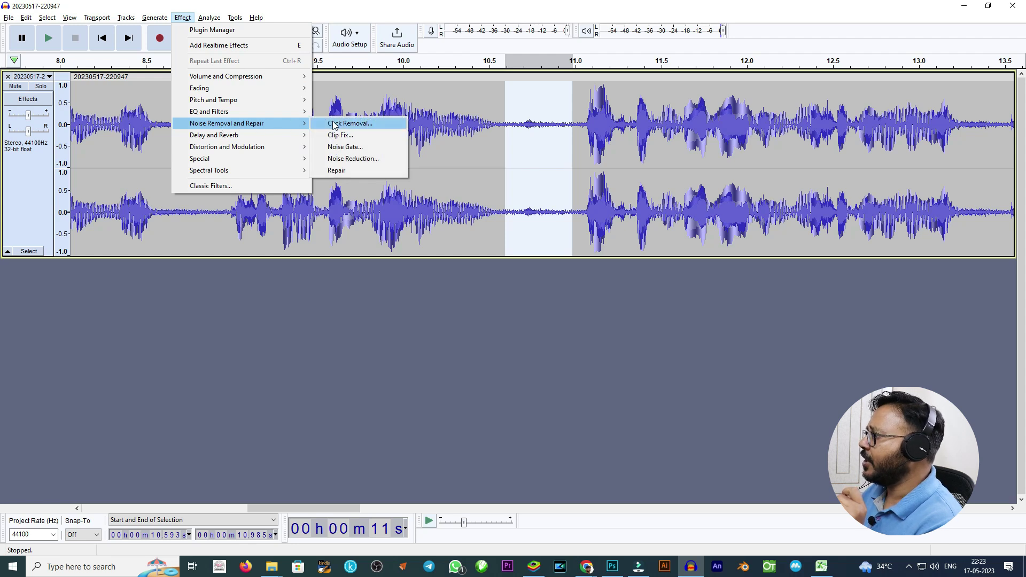
{"action": "left_click", "coordinate": [364, 160]}
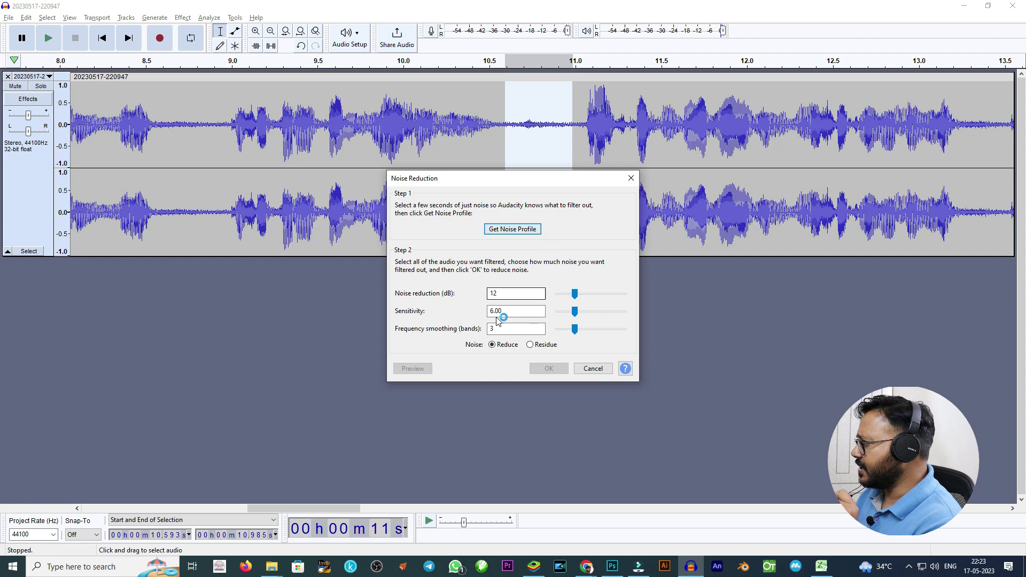
{"action": "double_click", "coordinate": [496, 295]}
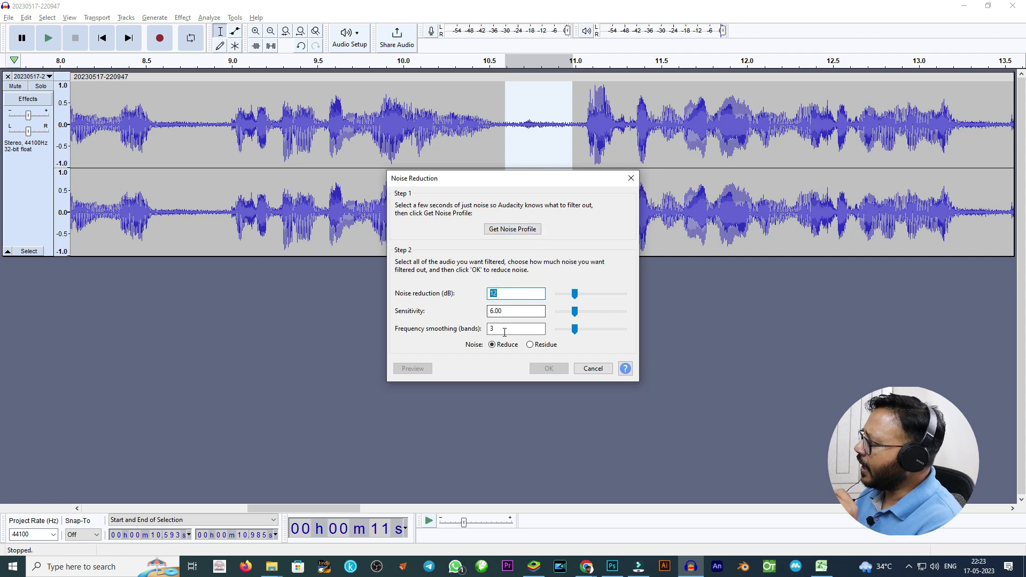
{"action": "double_click", "coordinate": [489, 295]}
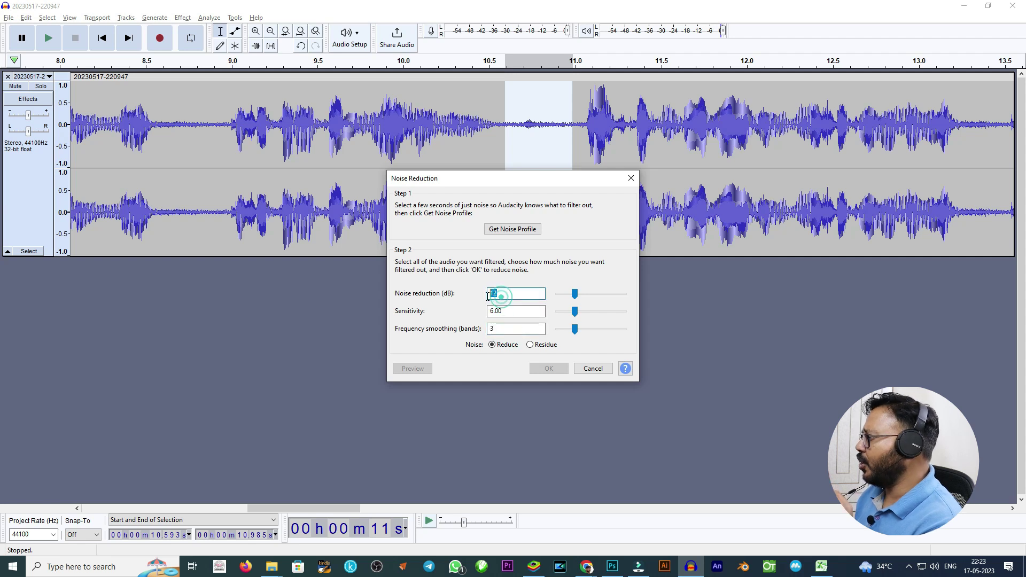
{"action": "double_click", "coordinate": [508, 309]}
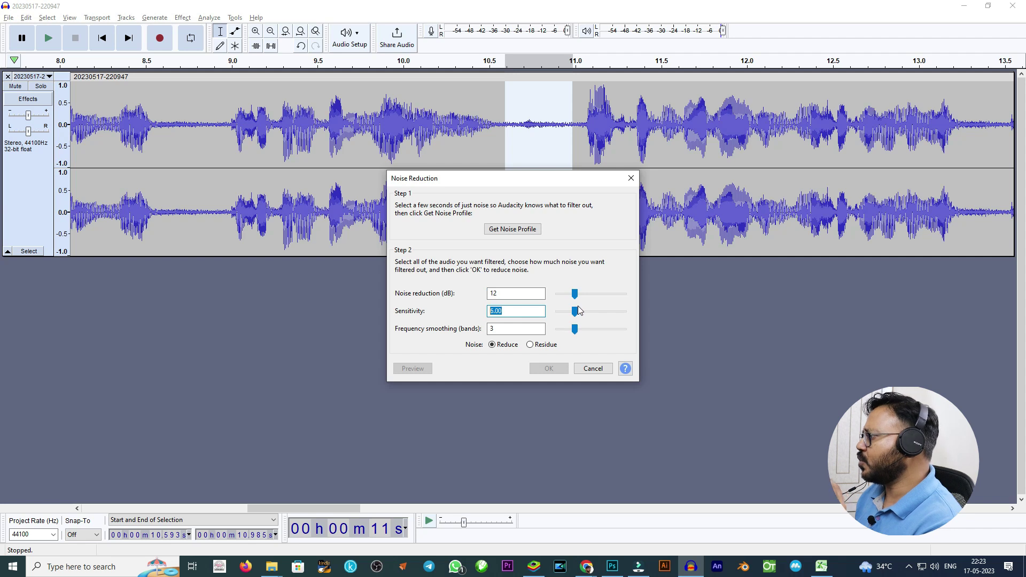
{"action": "left_click", "coordinate": [511, 295]}
{"action": "double_click", "coordinate": [508, 313]}
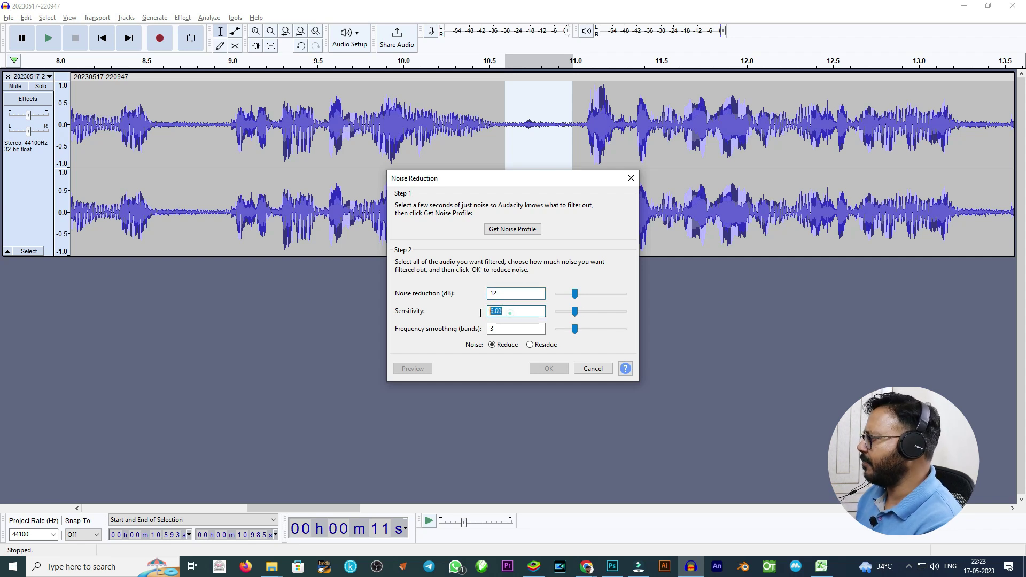
{"action": "double_click", "coordinate": [498, 327]}
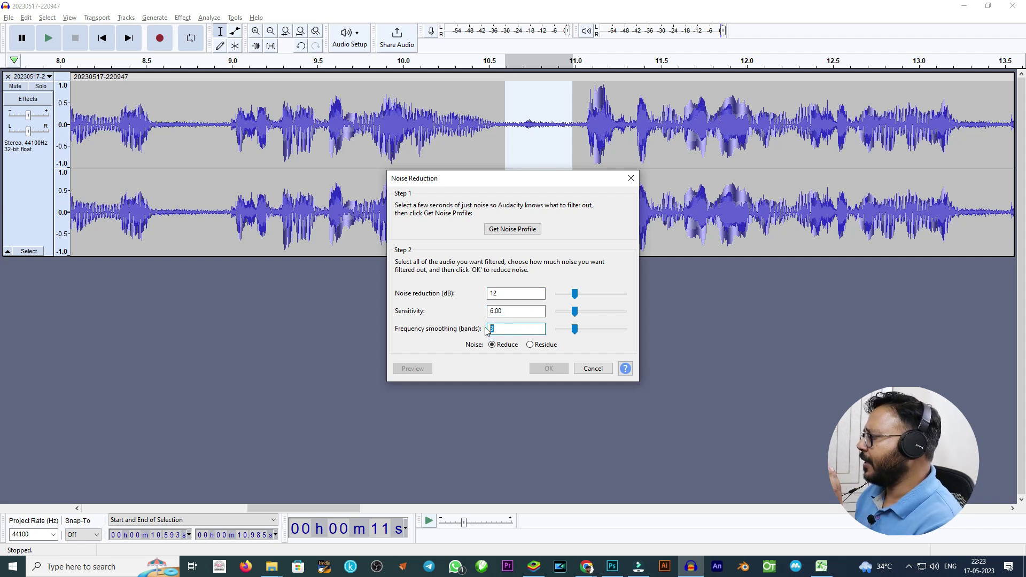
{"action": "double_click", "coordinate": [512, 293]}
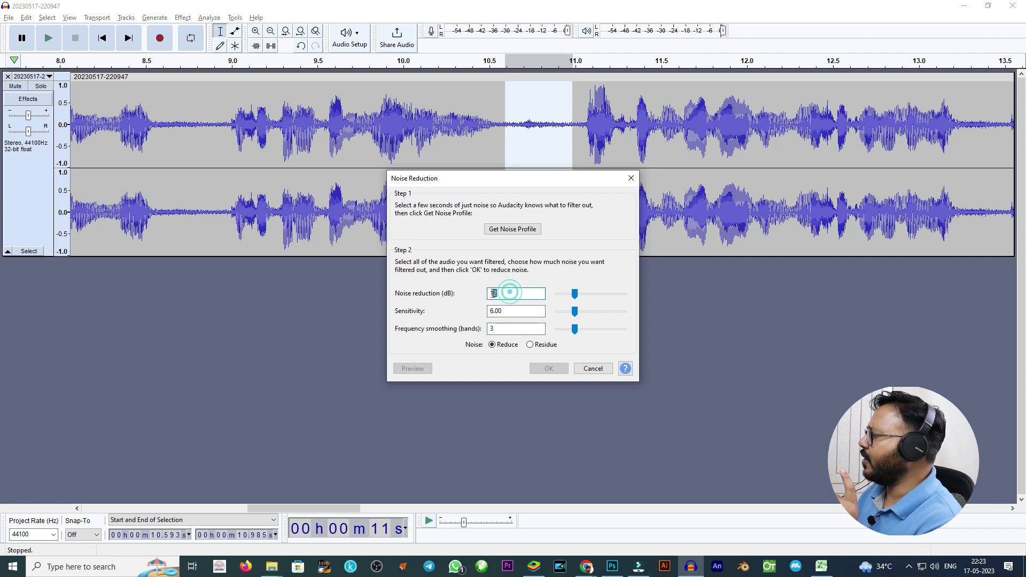
{"action": "left_click", "coordinate": [514, 230]}
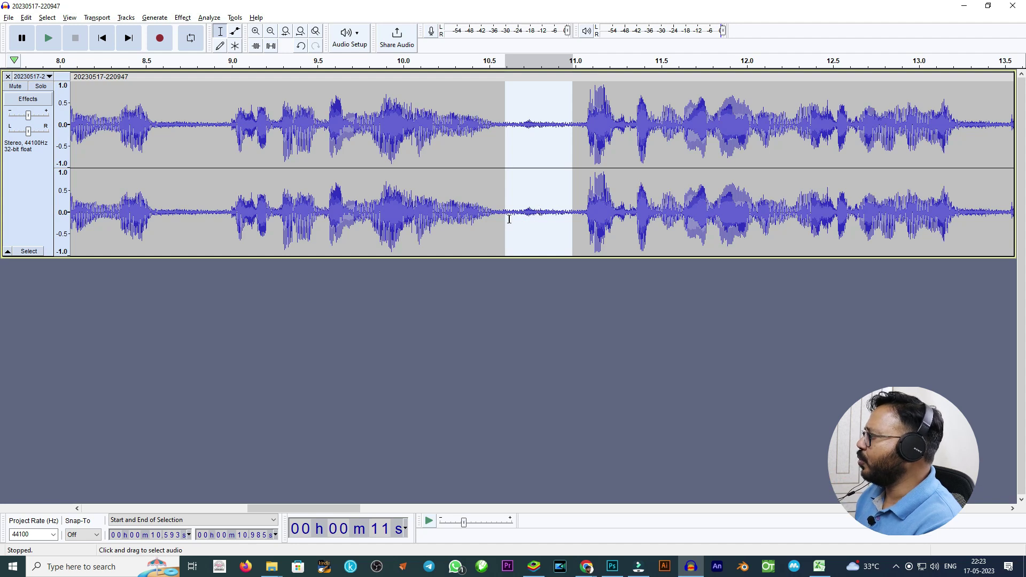
{"action": "double_click", "coordinate": [548, 184]}
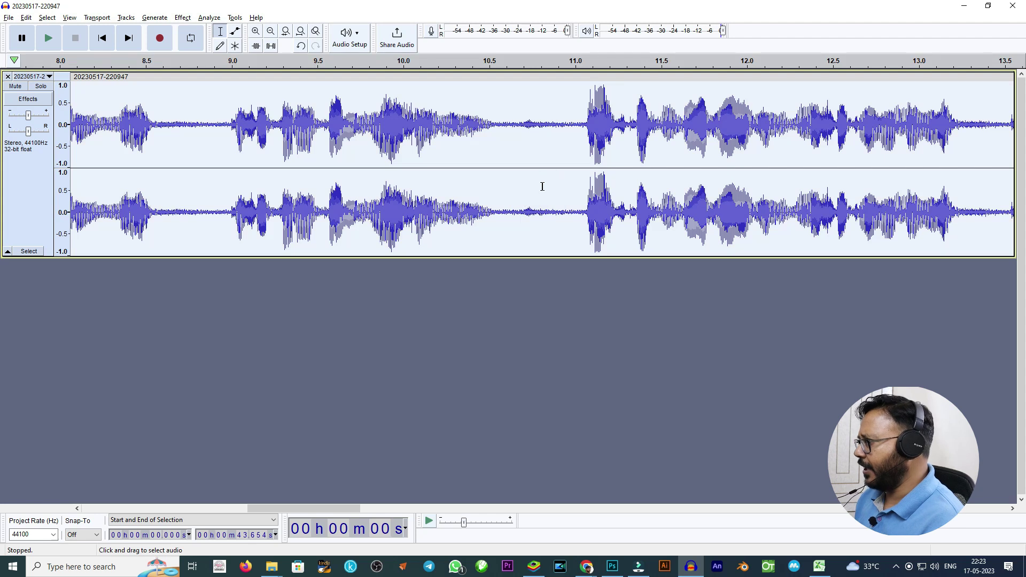
{"action": "left_click", "coordinate": [541, 187]}
{"action": "double_click", "coordinate": [533, 198]}
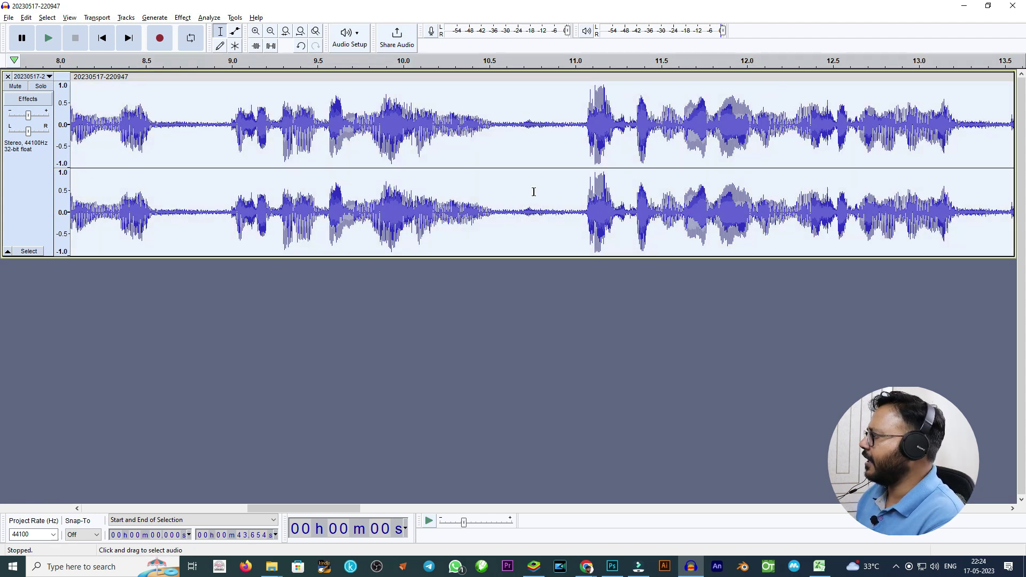
{"action": "double_click", "coordinate": [531, 185]}
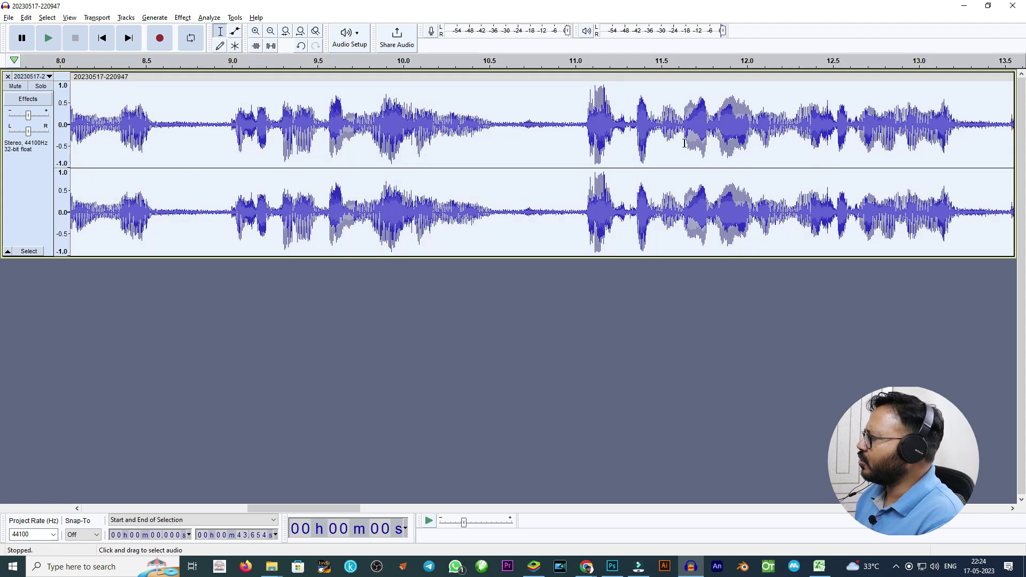
{"action": "left_click", "coordinate": [516, 181]}
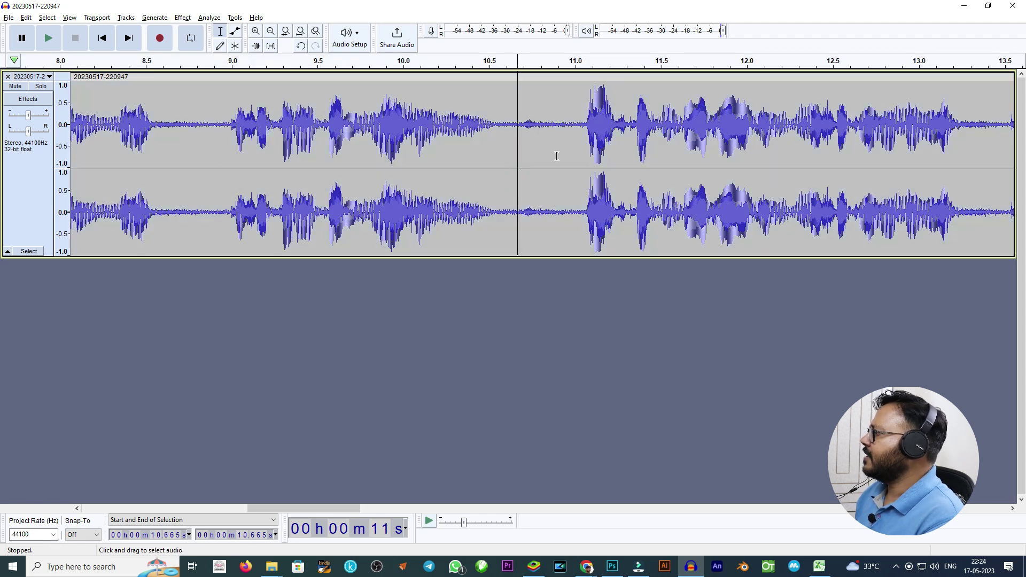
{"action": "double_click", "coordinate": [533, 190]}
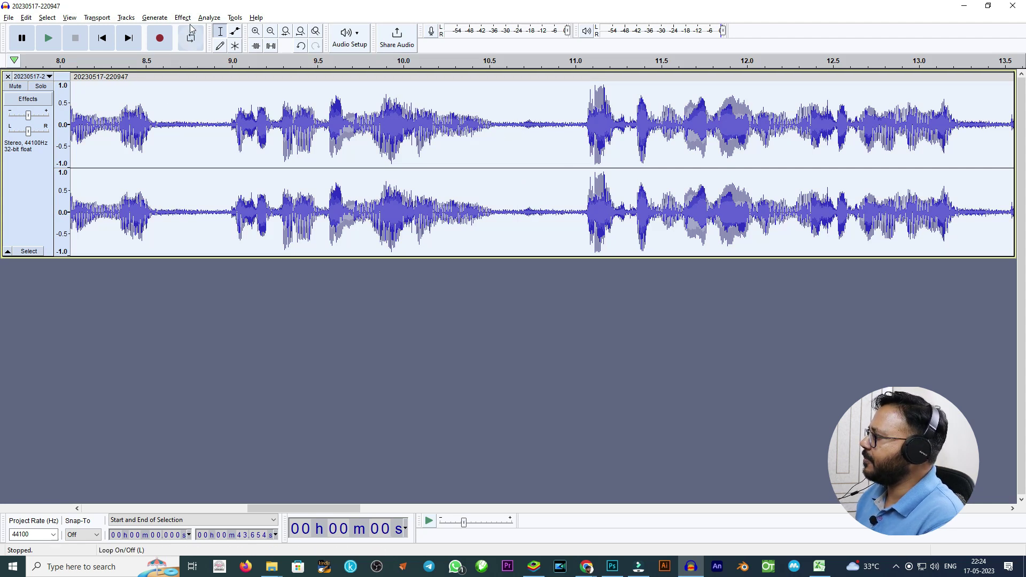
{"action": "left_click", "coordinate": [455, 161]}
{"action": "left_click", "coordinate": [183, 18]}
{"action": "mouse_move", "coordinate": [231, 125]}
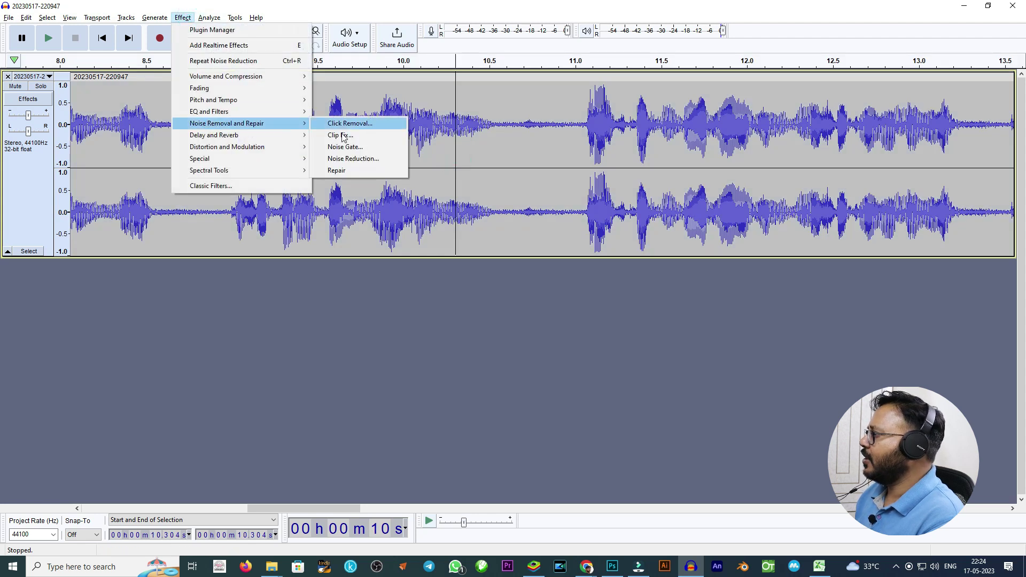
{"action": "left_click", "coordinate": [342, 158]}
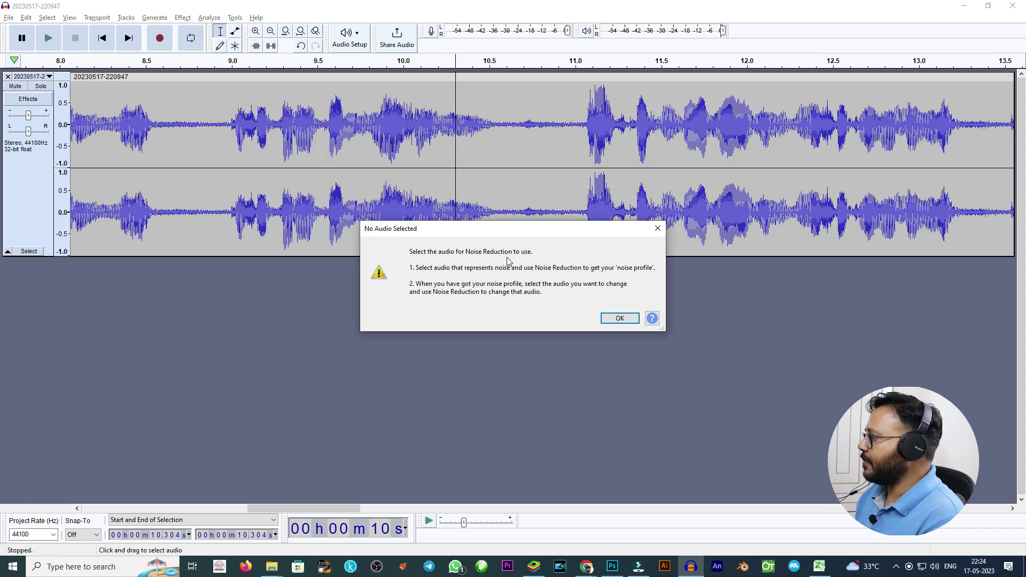
{"action": "left_click", "coordinate": [619, 318]}
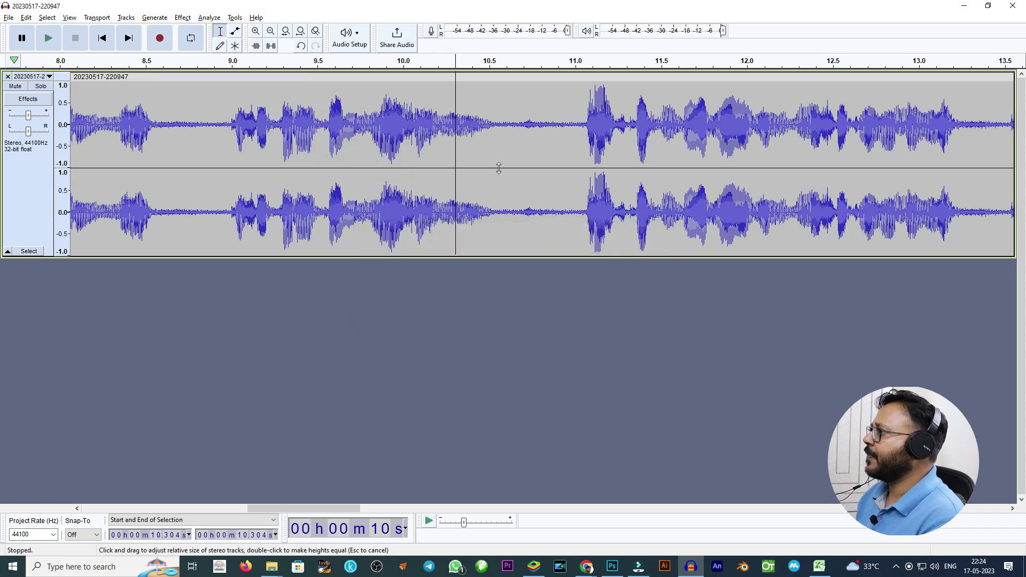
Select the whole recording and apply Noise Reduction with 12 dB reduction, sensitivity 6.00 and 3 frequency smoothing bands.
{"action": "double_click", "coordinate": [499, 182]}
{"action": "left_click", "coordinate": [182, 18]}
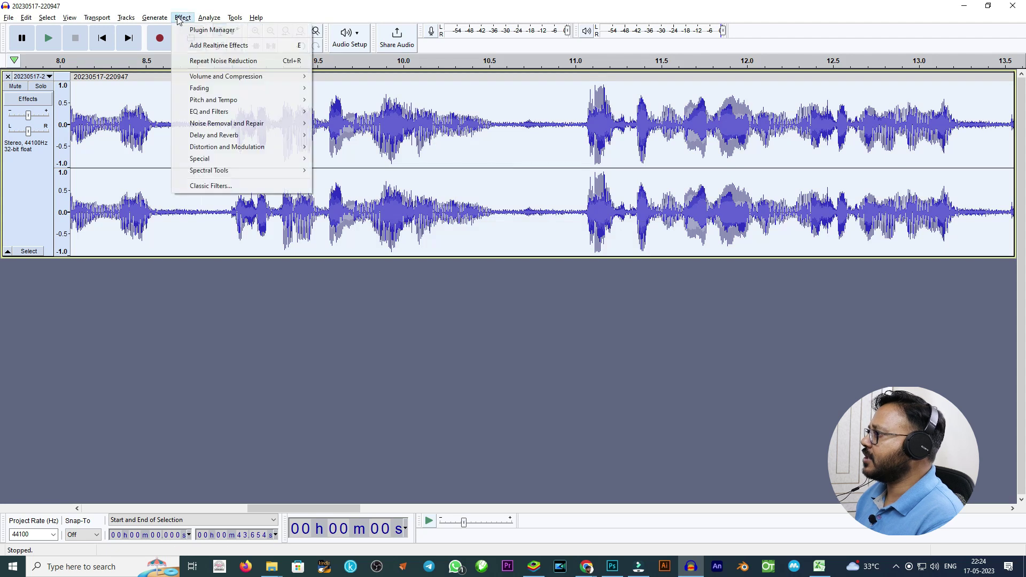
{"action": "mouse_move", "coordinate": [211, 129]}
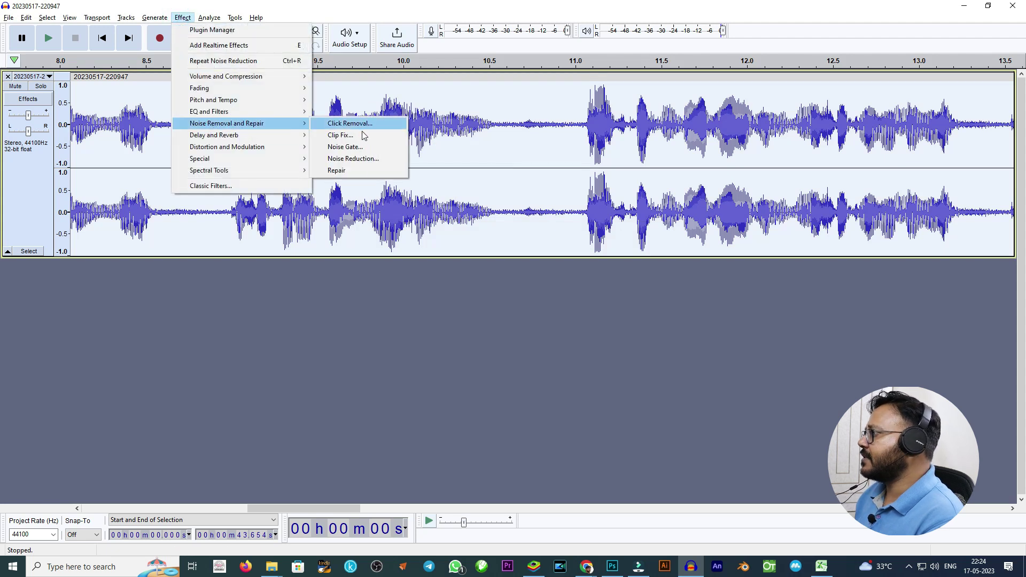
{"action": "left_click", "coordinate": [366, 162]}
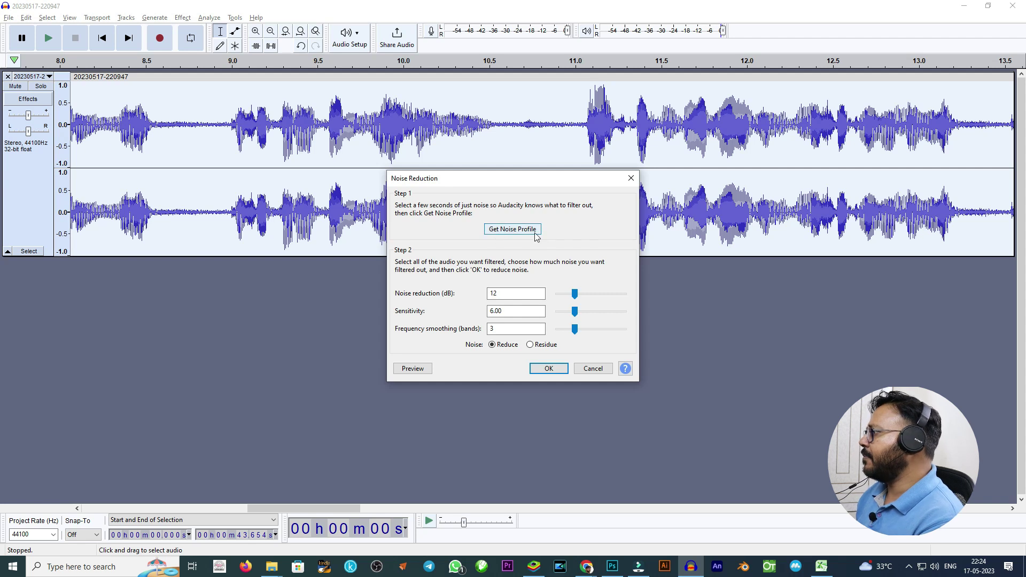
{"action": "left_click", "coordinate": [549, 369]}
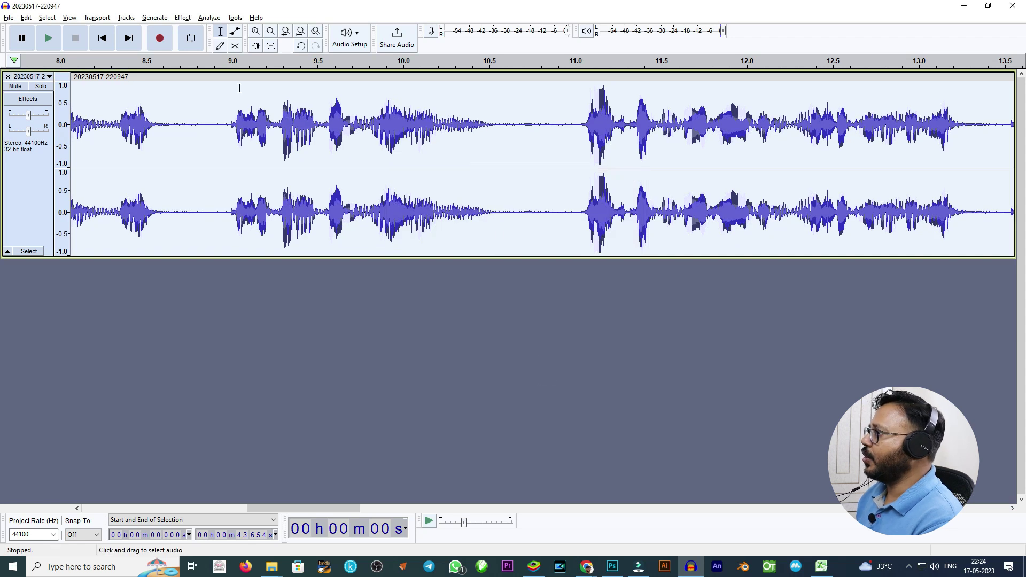
Play the noise-reduced recording from about 1.67 seconds to check the result, and stop playback.
{"action": "left_click", "coordinate": [271, 46]}
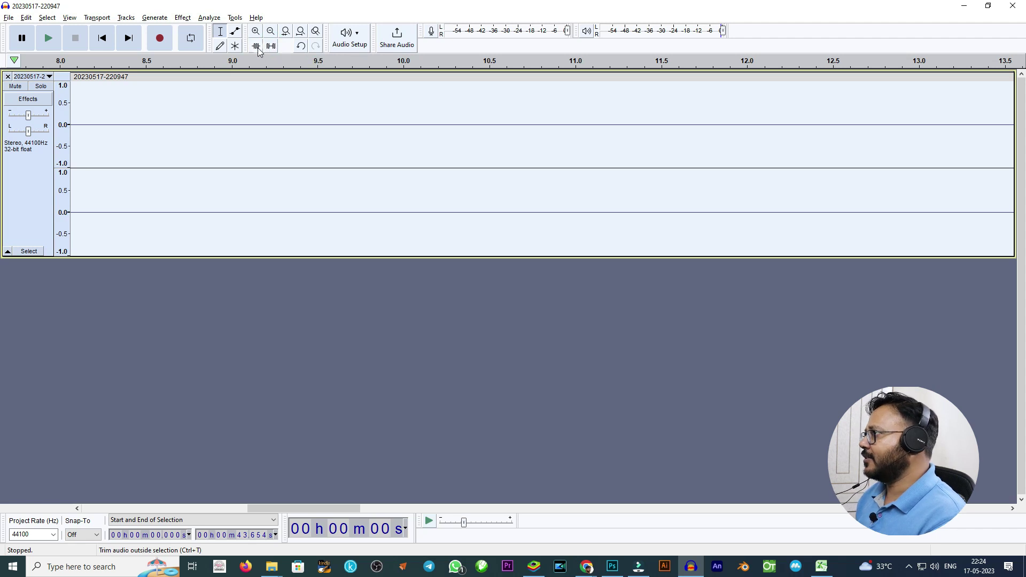
{"action": "key", "text": "ctrl+z"}
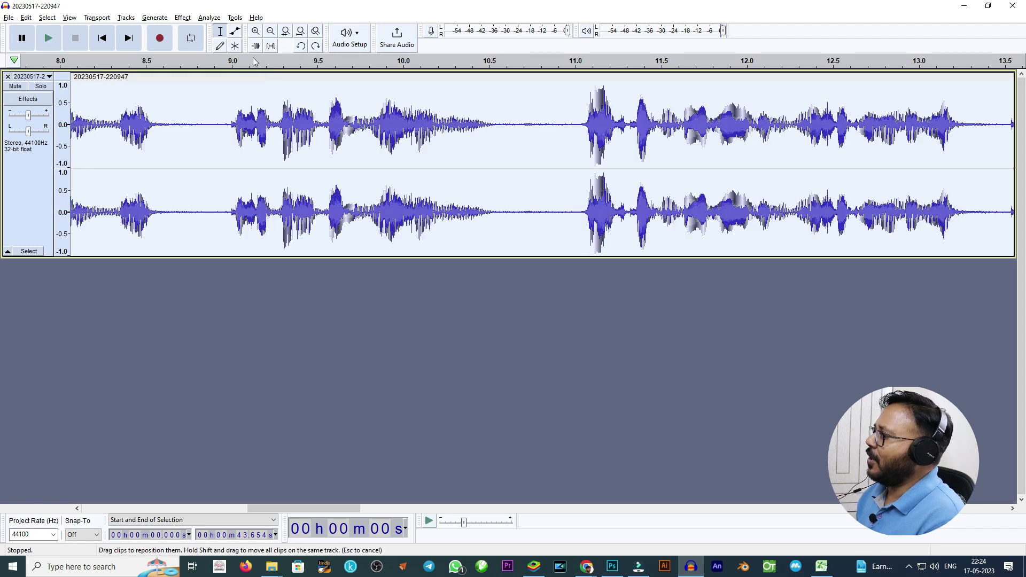
{"action": "left_click", "coordinate": [271, 33]}
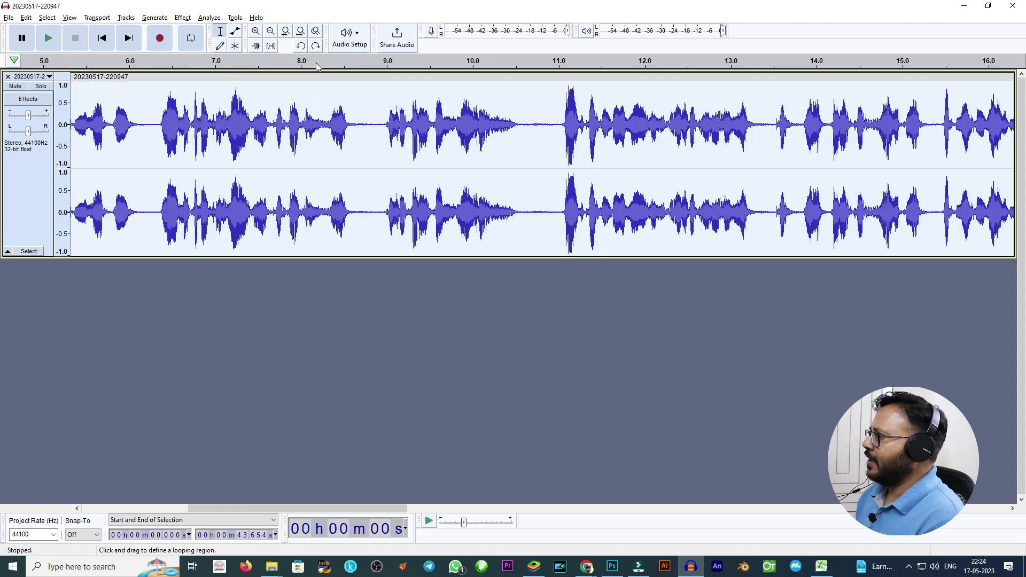
{"action": "left_click", "coordinate": [271, 31]}
{"action": "left_click", "coordinate": [106, 120]}
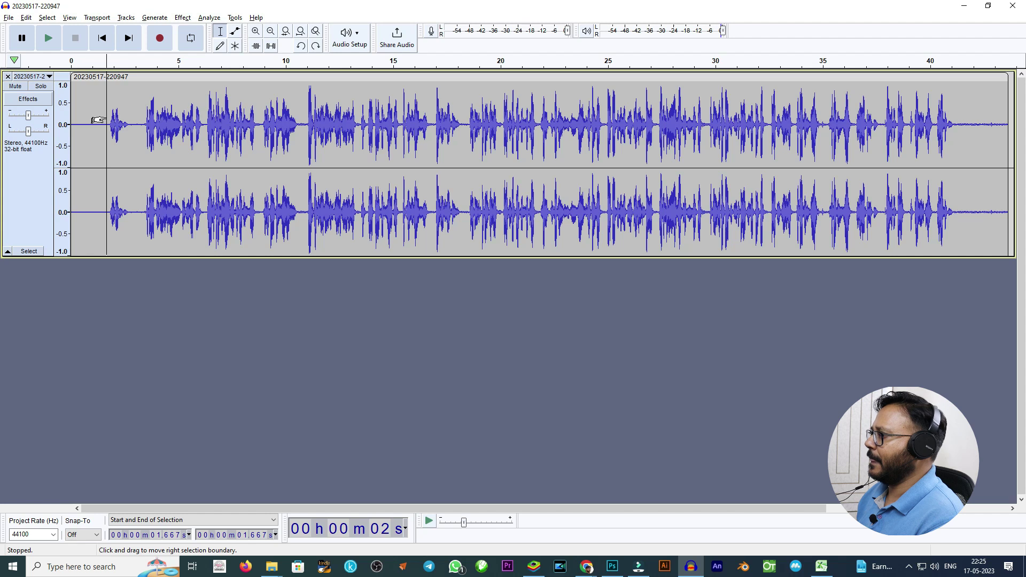
{"action": "key", "text": "space"}
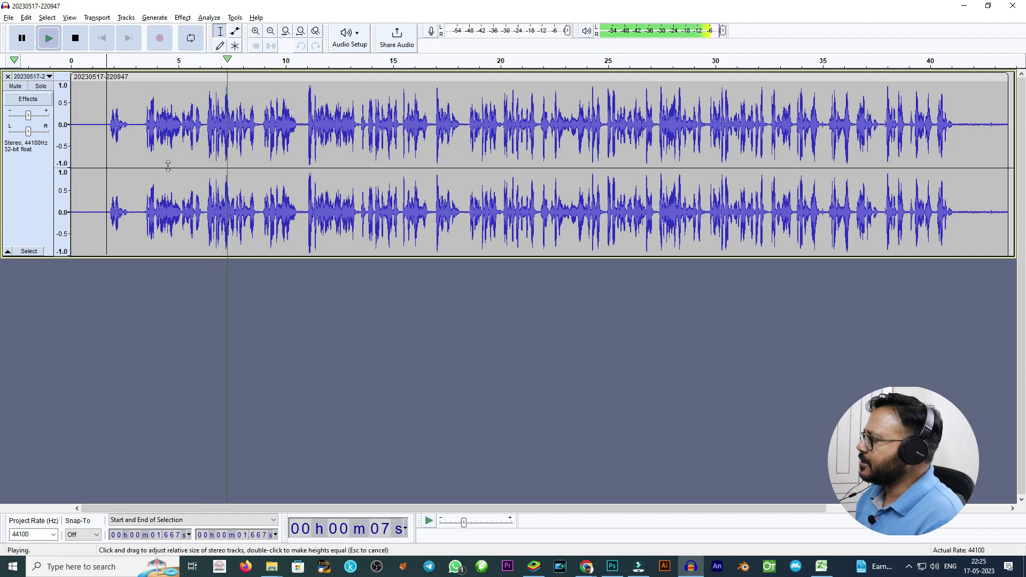
{"action": "key", "text": "space"}
Switch to File Explorer and import the original 20230517-220947.m4a from Downloads into the Audacity project as a second track.
{"action": "key", "text": "alt+Tab"}
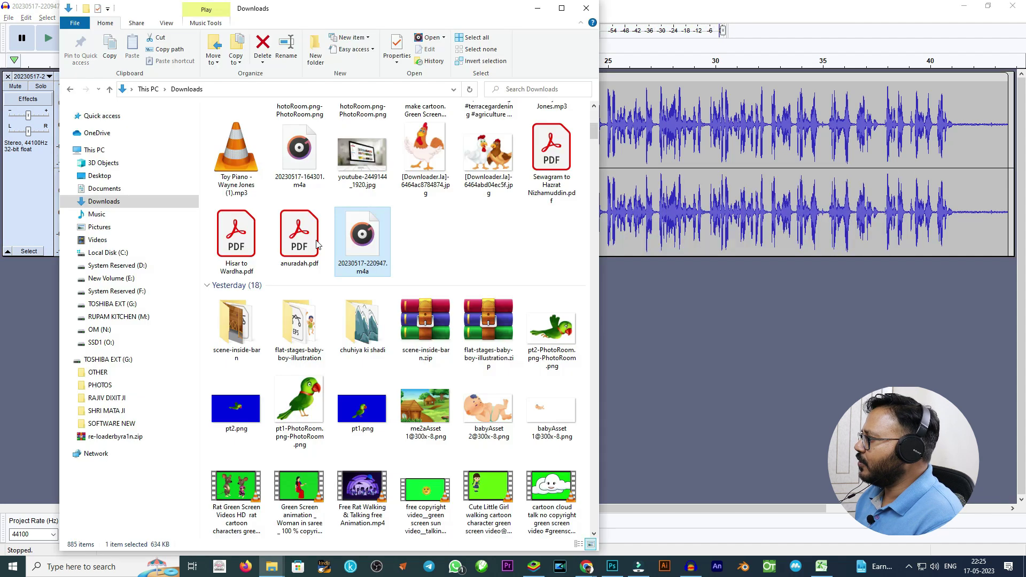
{"action": "left_click_drag", "start_coordinate": [359, 252], "coordinate": [137, 333]}
{"action": "key", "text": "alt+Tab"}
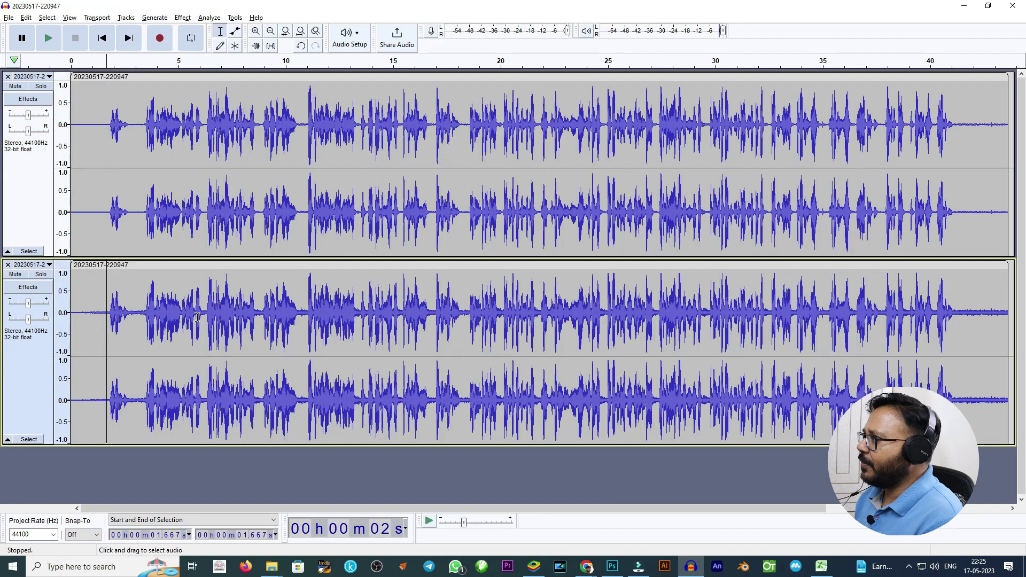
Mute the noise-reduced track, solo the original one, and listen to it from about 1.67 seconds before stopping playback.
{"action": "left_click", "coordinate": [16, 86]}
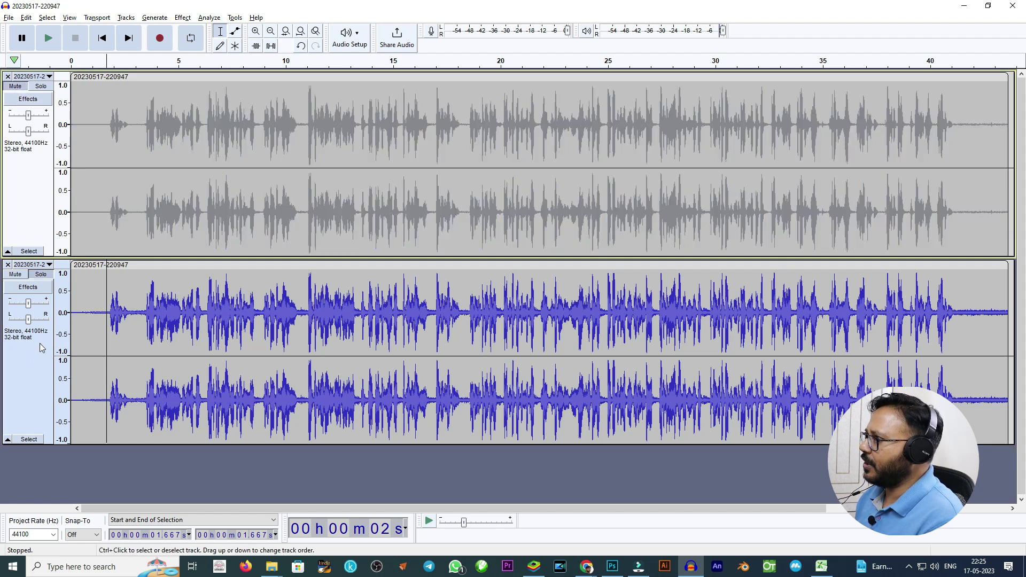
{"action": "left_click", "coordinate": [48, 38]}
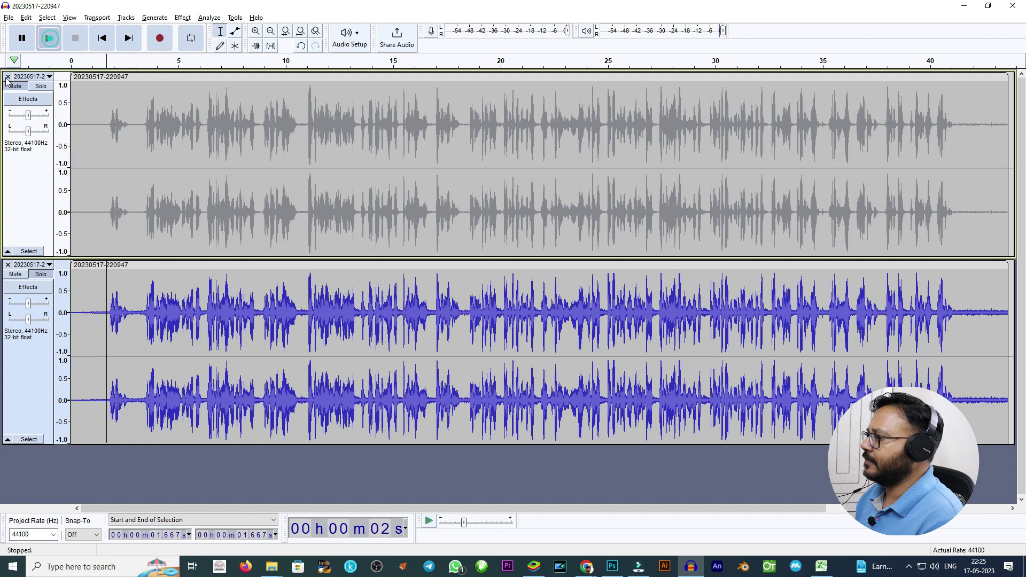
{"action": "key", "text": "space"}
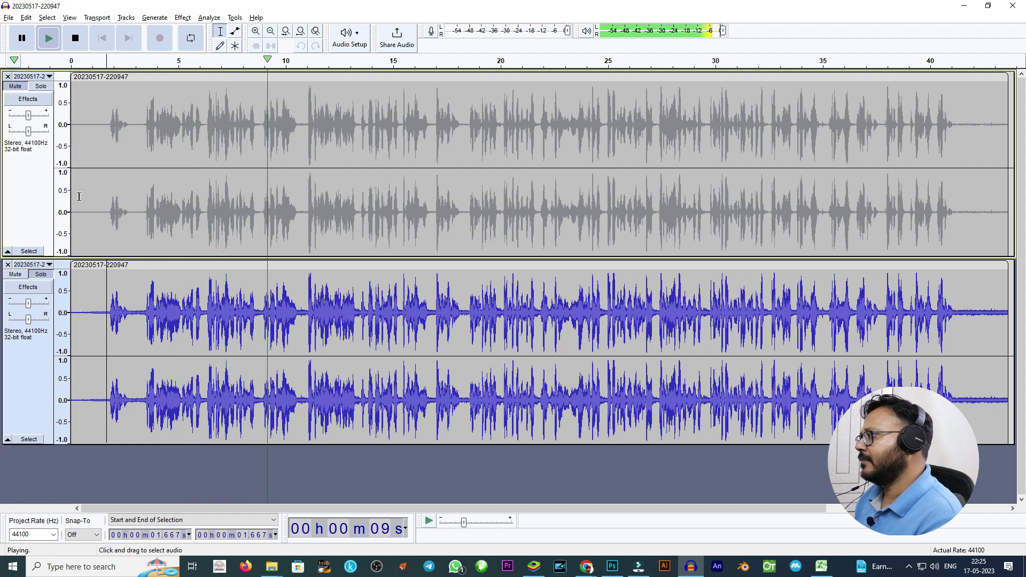
{"action": "key", "text": "space"}
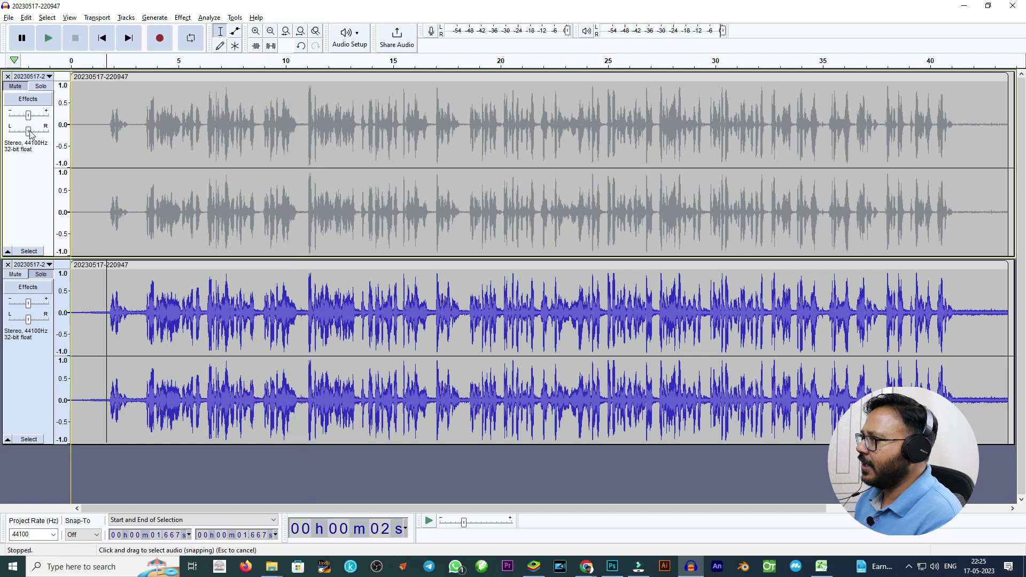
Mute the original track, solo the noise-reduced one, and play it from about 1.67 seconds for comparison.
{"action": "key", "text": "ctrl+shift+a"}
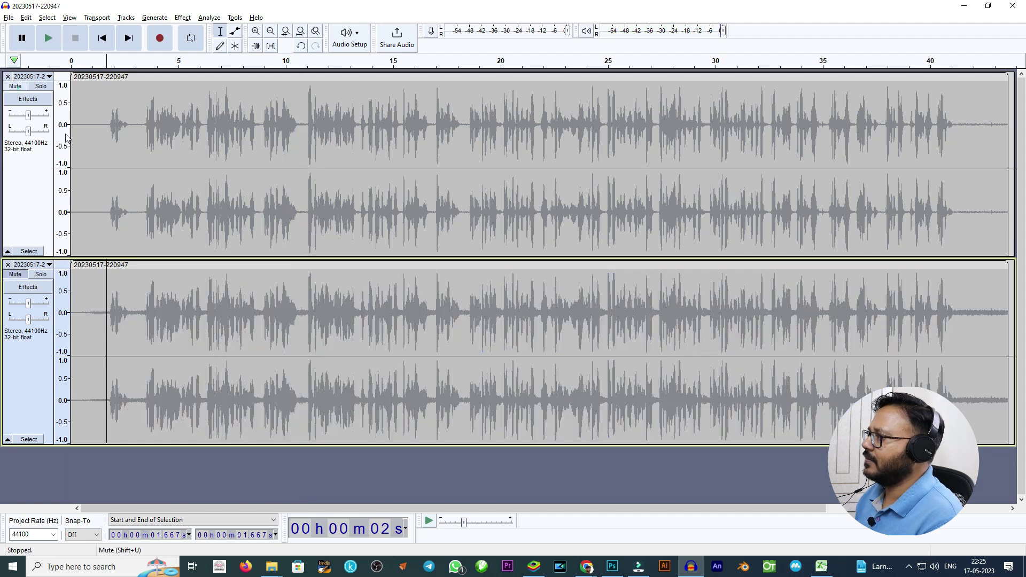
{"action": "left_click", "coordinate": [19, 92]}
{"action": "key", "text": "space"}
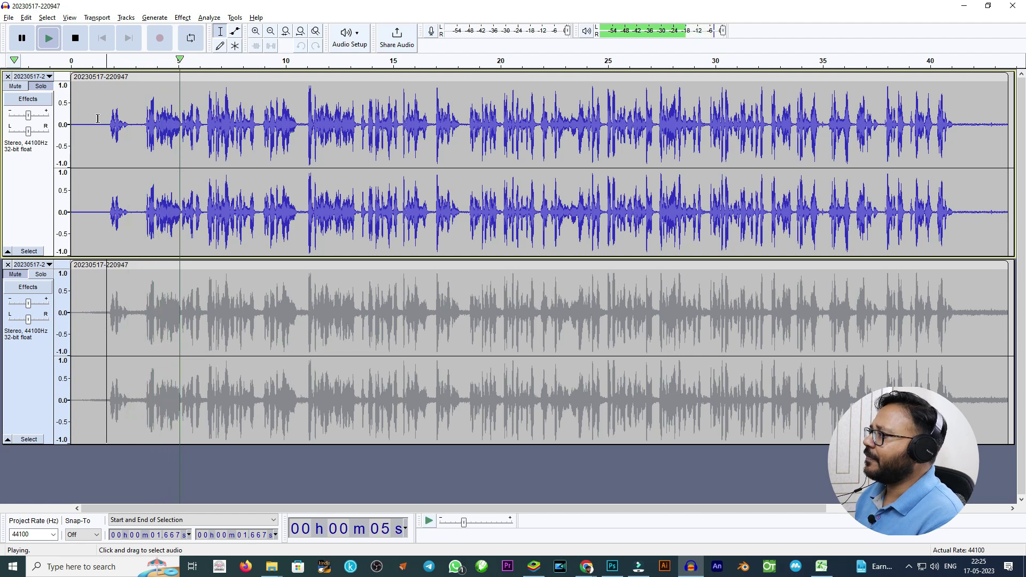
Stop playback and normalize the entire noise-reduced track to a peak amplitude of -1.0 dB with DC offset removal.
{"action": "key", "text": "space"}
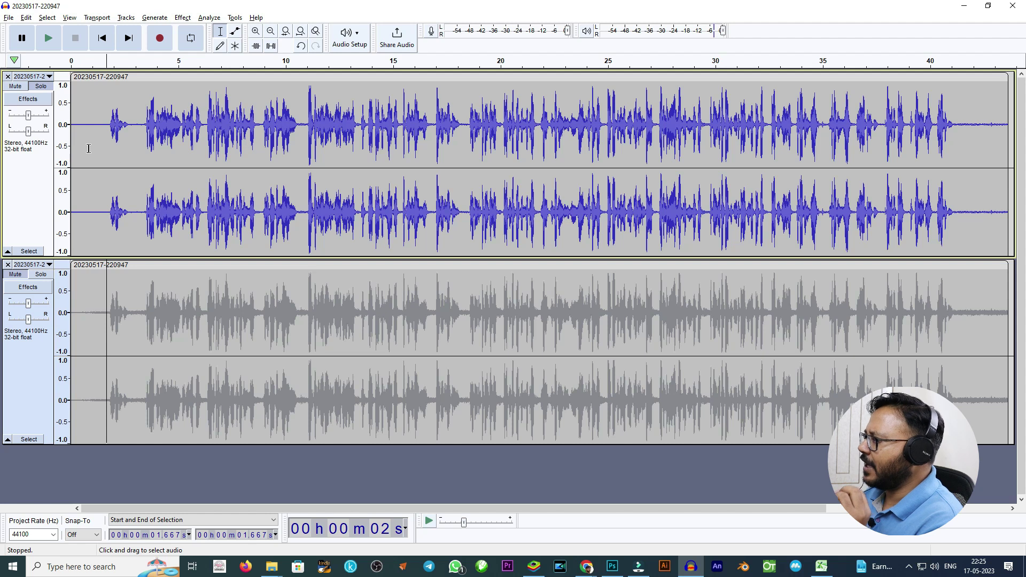
{"action": "double_click", "coordinate": [143, 152]}
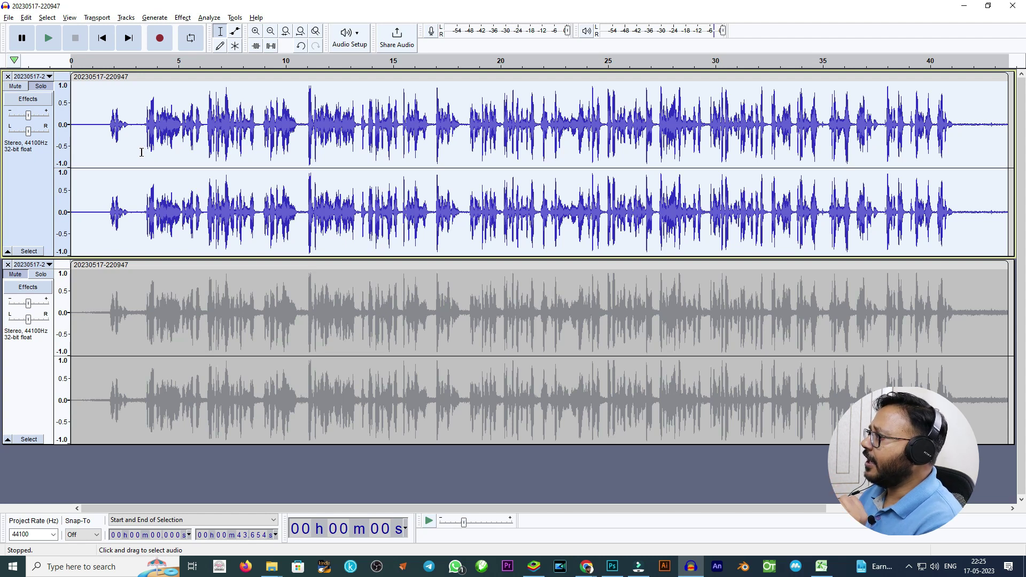
{"action": "left_click", "coordinate": [182, 17]}
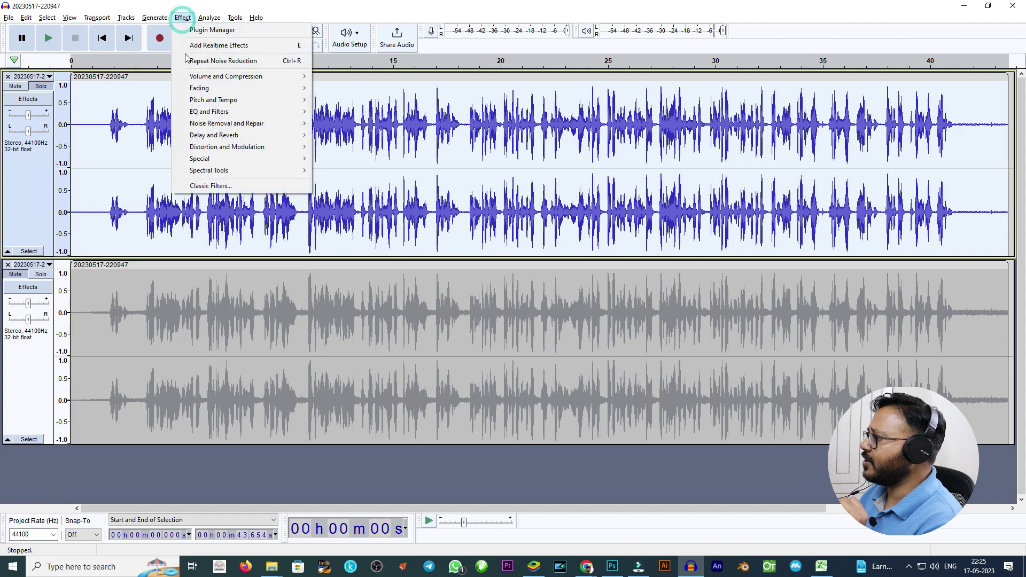
{"action": "mouse_move", "coordinate": [299, 77]}
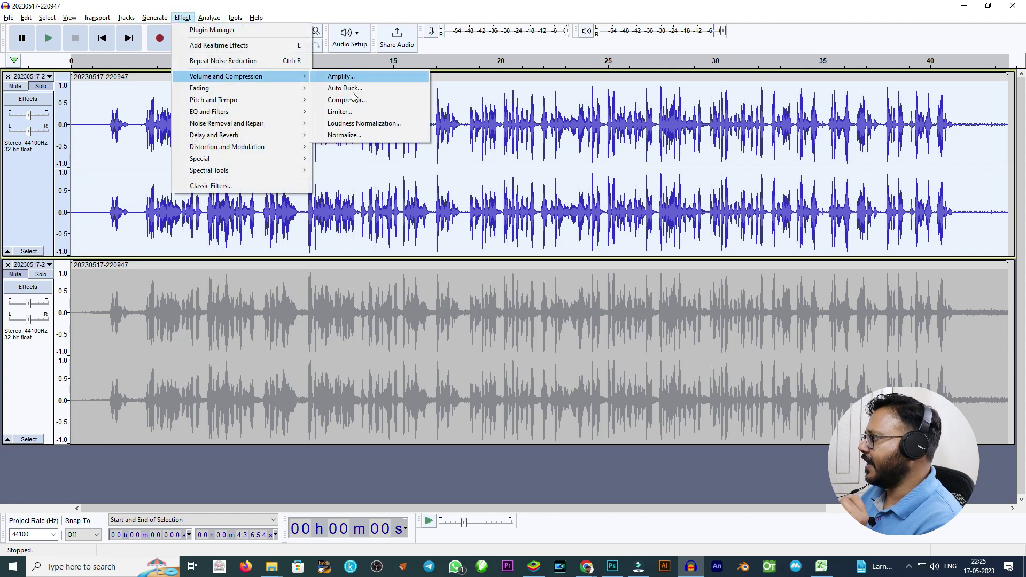
{"action": "left_click", "coordinate": [344, 136]}
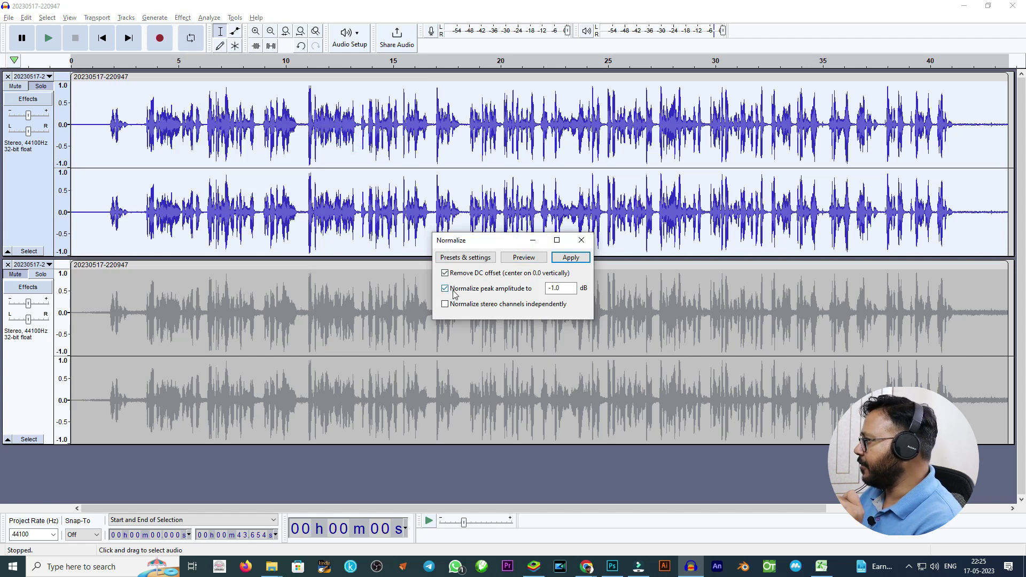
{"action": "left_click", "coordinate": [570, 258]}
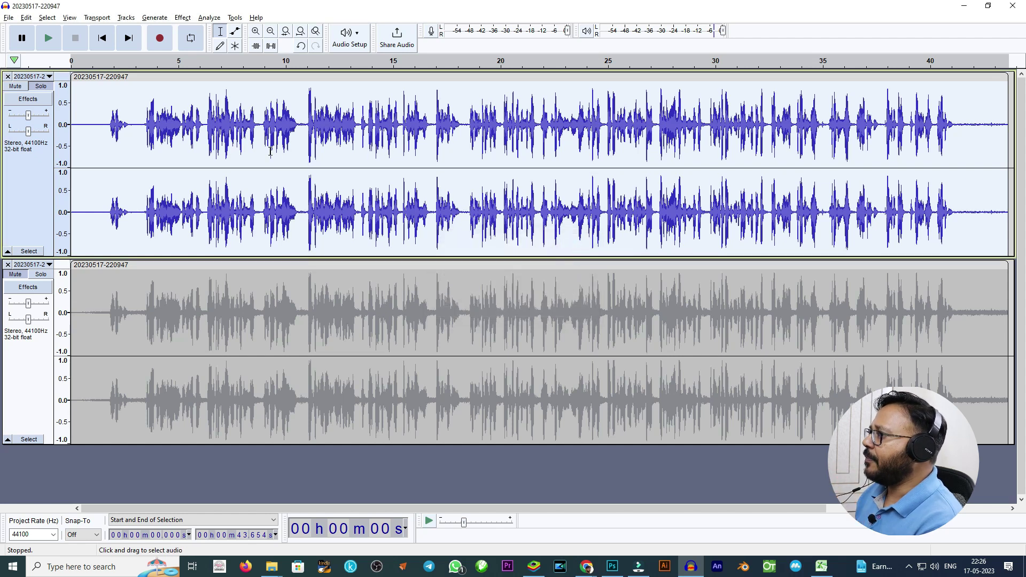
Play the normalized track from about 1.67 seconds to check its sound, and stop playback.
{"action": "double_click", "coordinate": [230, 146]}
{"action": "left_click", "coordinate": [106, 162]}
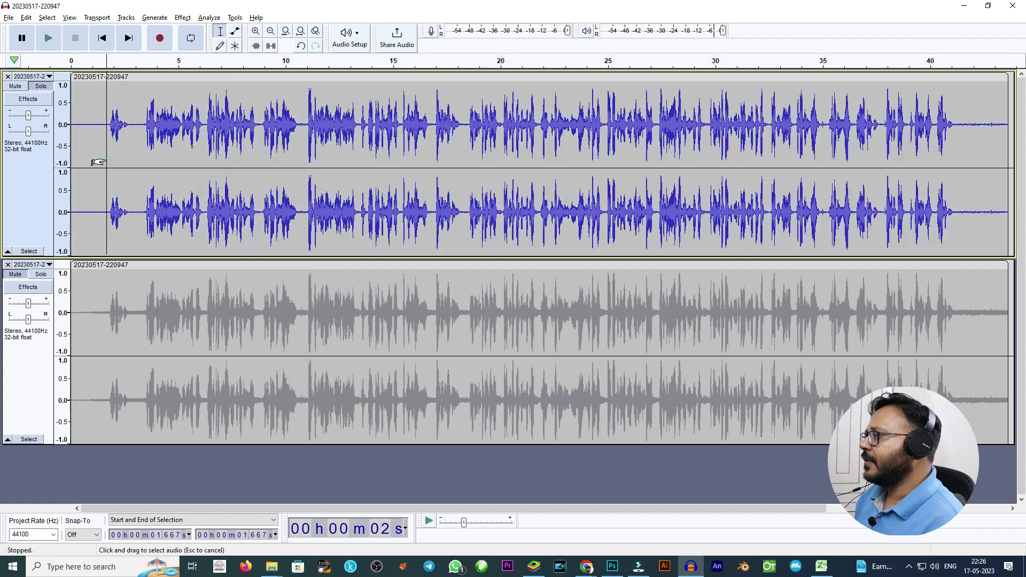
{"action": "key", "text": "space"}
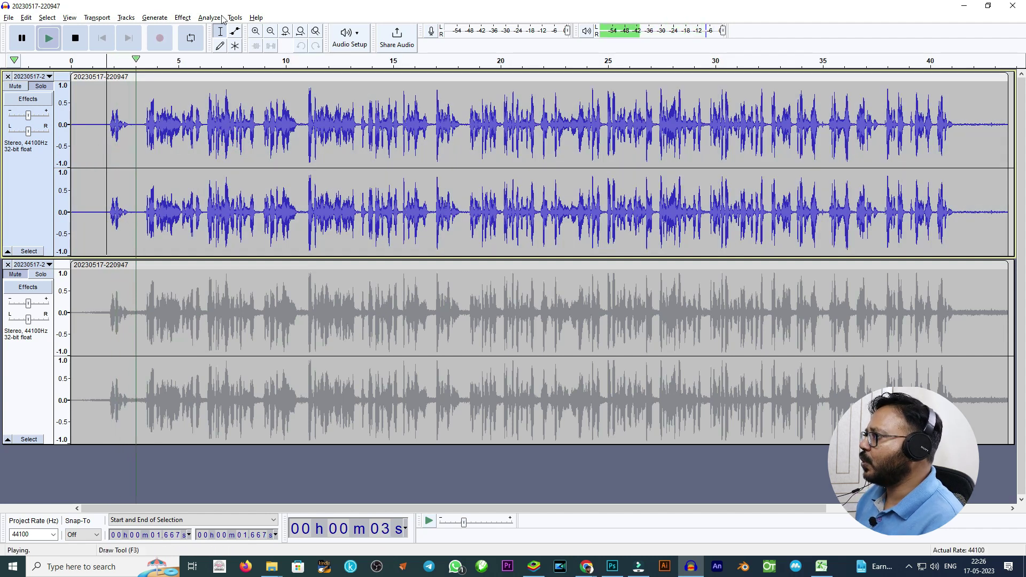
{"action": "key", "text": "space"}
{"action": "left_click", "coordinate": [182, 17]}
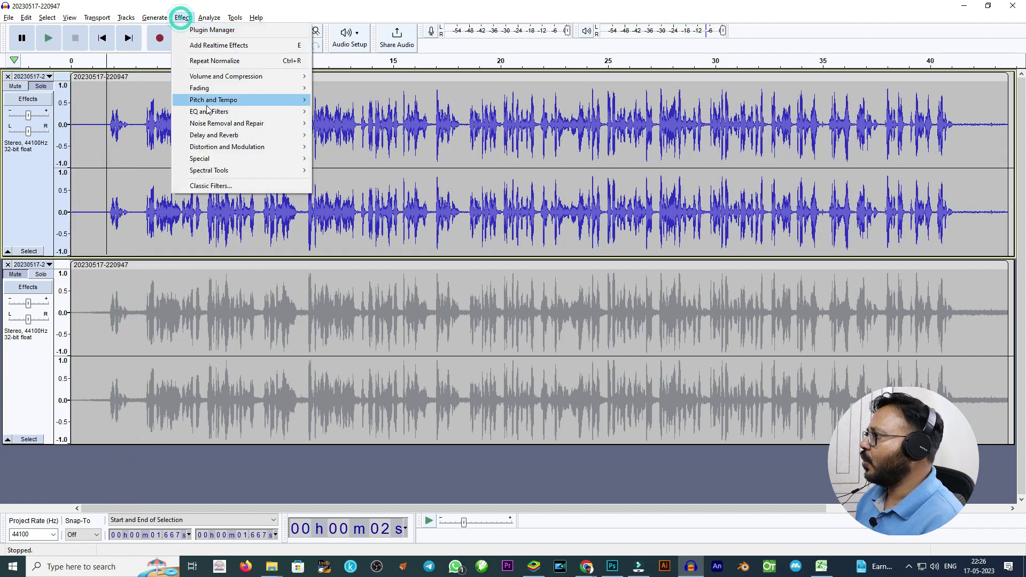
{"action": "mouse_move", "coordinate": [209, 113]}
{"action": "mouse_move", "coordinate": [284, 100]}
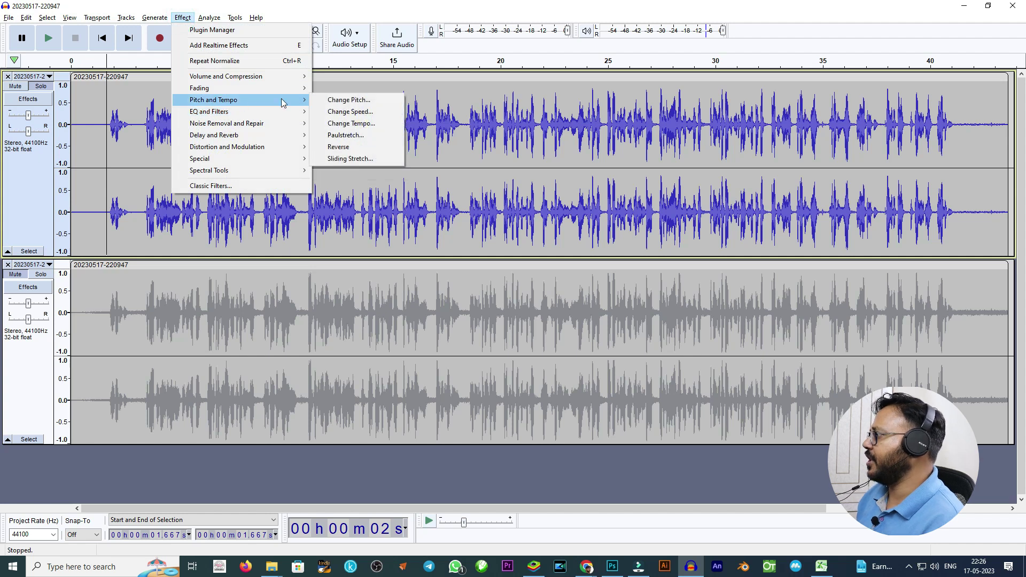
{"action": "left_click", "coordinate": [341, 100]}
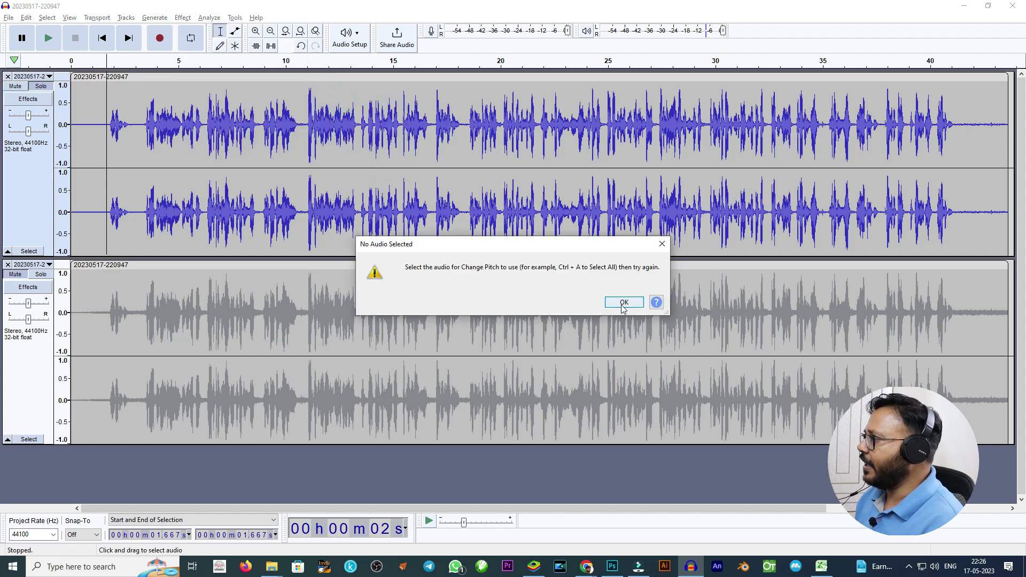
{"action": "left_click", "coordinate": [625, 302]}
Select the entire noise-reduced track and preview the Change Pitch effect with a percent change of -21.
{"action": "left_click", "coordinate": [344, 193]}
{"action": "double_click", "coordinate": [345, 194]}
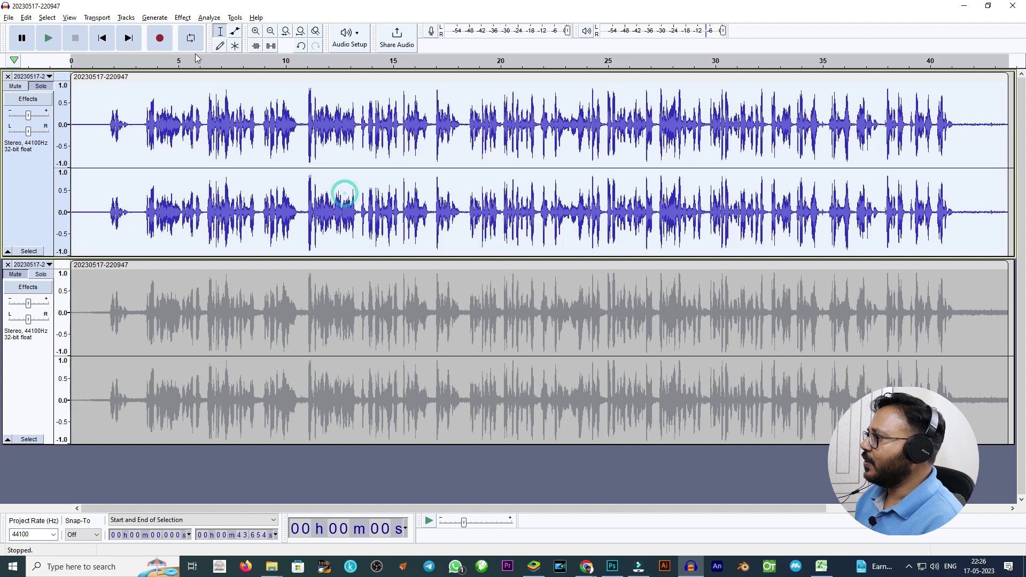
{"action": "left_click", "coordinate": [182, 17]}
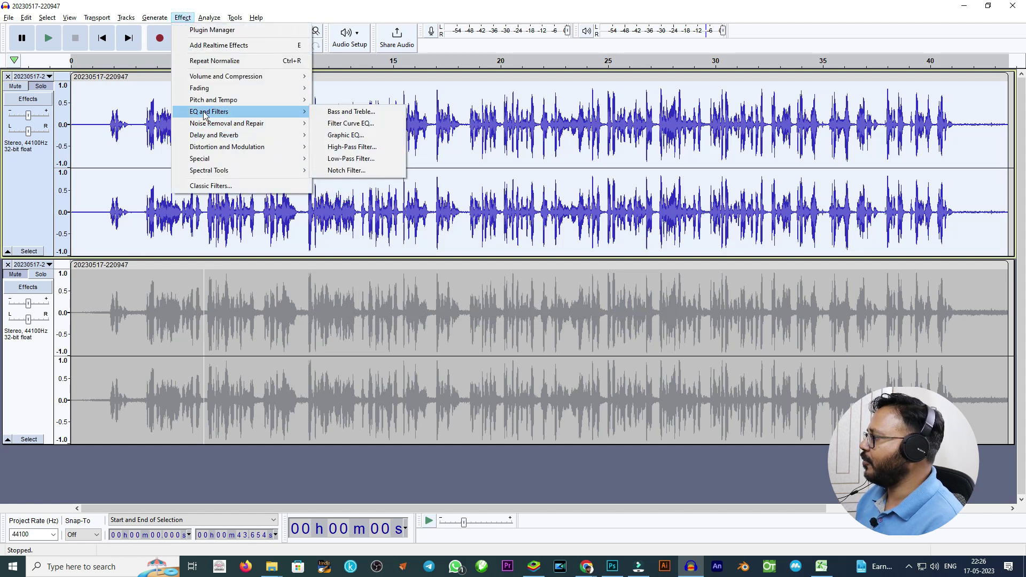
{"action": "mouse_move", "coordinate": [262, 101]}
{"action": "left_click", "coordinate": [339, 101]}
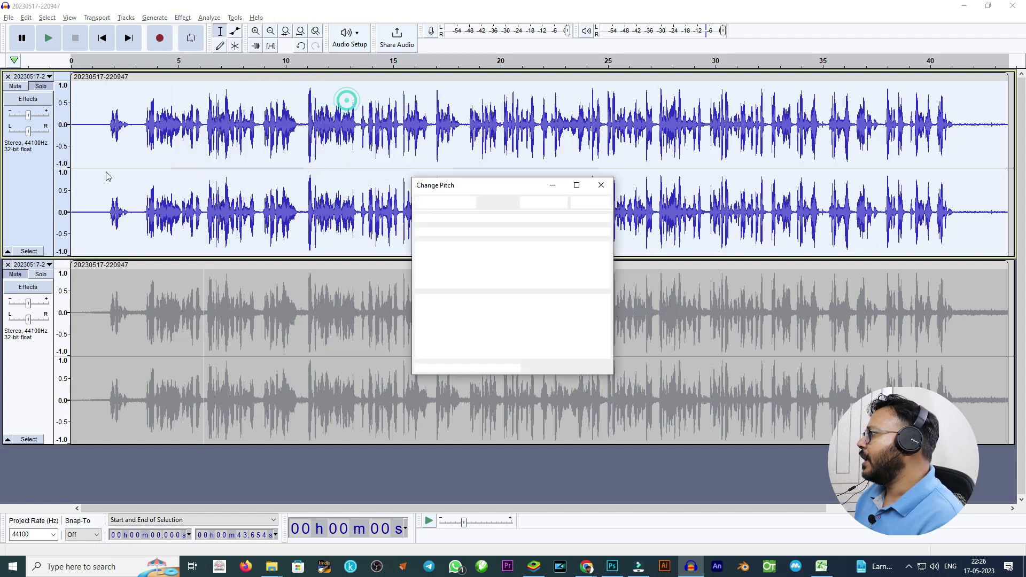
{"action": "left_click_drag", "start_coordinate": [512, 347], "coordinate": [493, 348]}
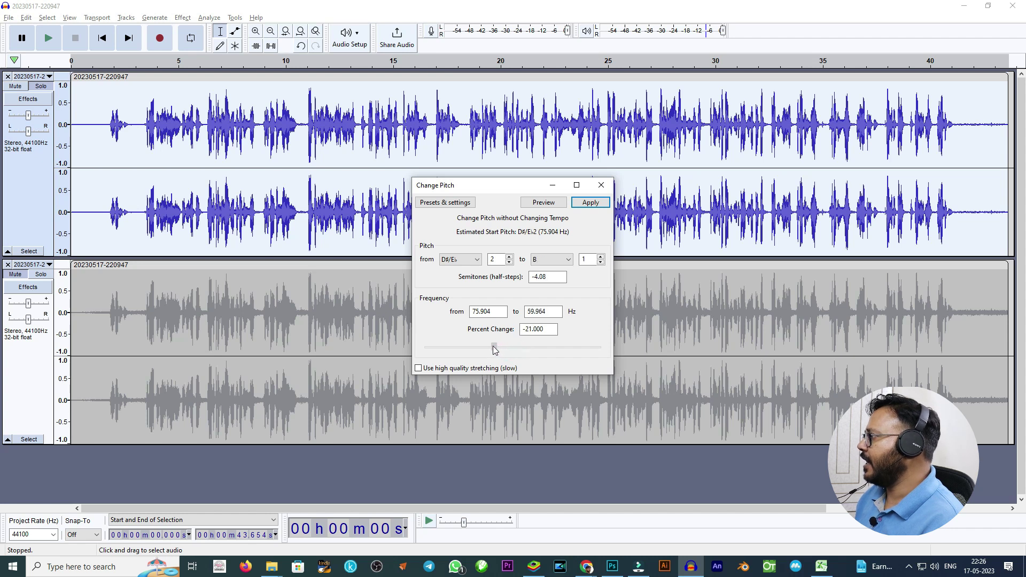
{"action": "left_click", "coordinate": [542, 202]}
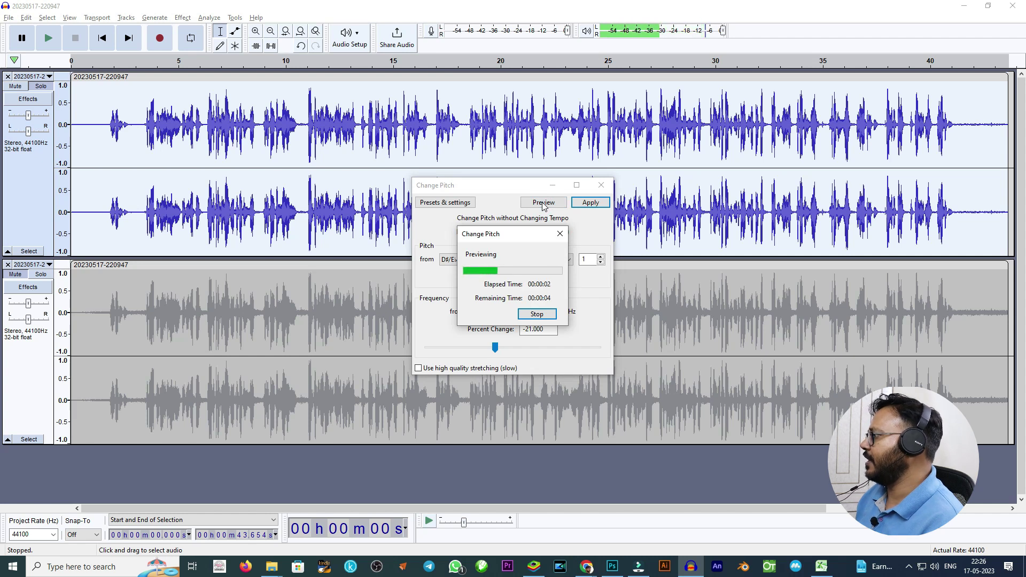
{"action": "left_click", "coordinate": [536, 315]}
Preview a pitch change of -4 percent, reduce it to -2 percent, preview again and apply it to the selected track.
{"action": "left_click_drag", "start_coordinate": [495, 347], "coordinate": [511, 353]}
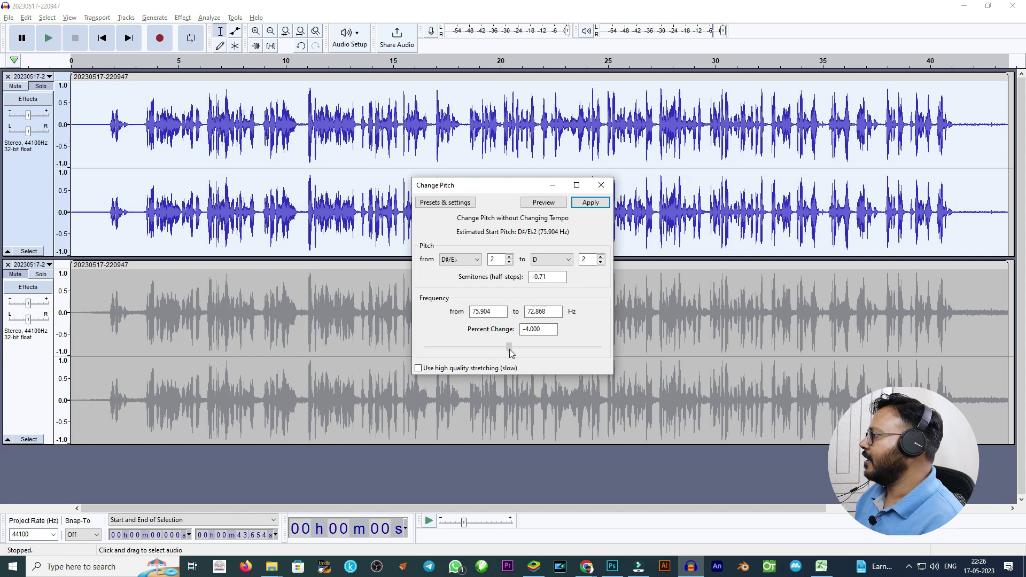
{"action": "left_click", "coordinate": [543, 203]}
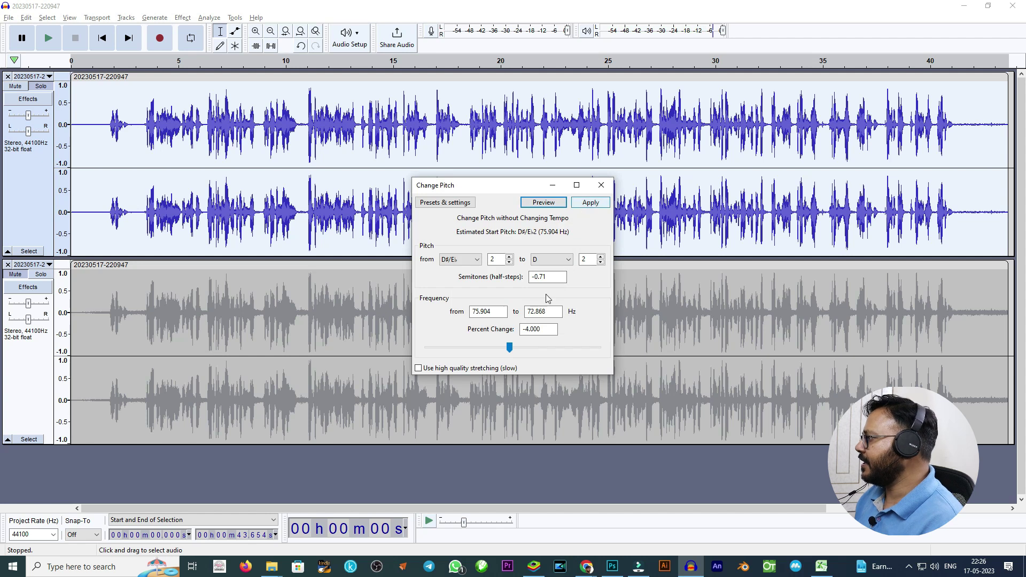
{"action": "left_click_drag", "start_coordinate": [511, 349], "coordinate": [514, 350]}
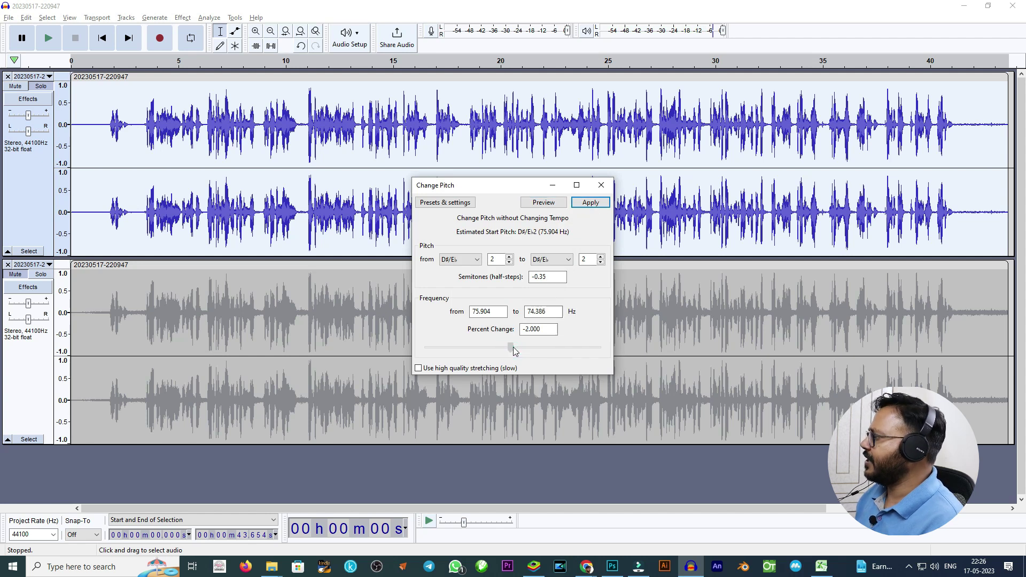
{"action": "left_click", "coordinate": [545, 203]}
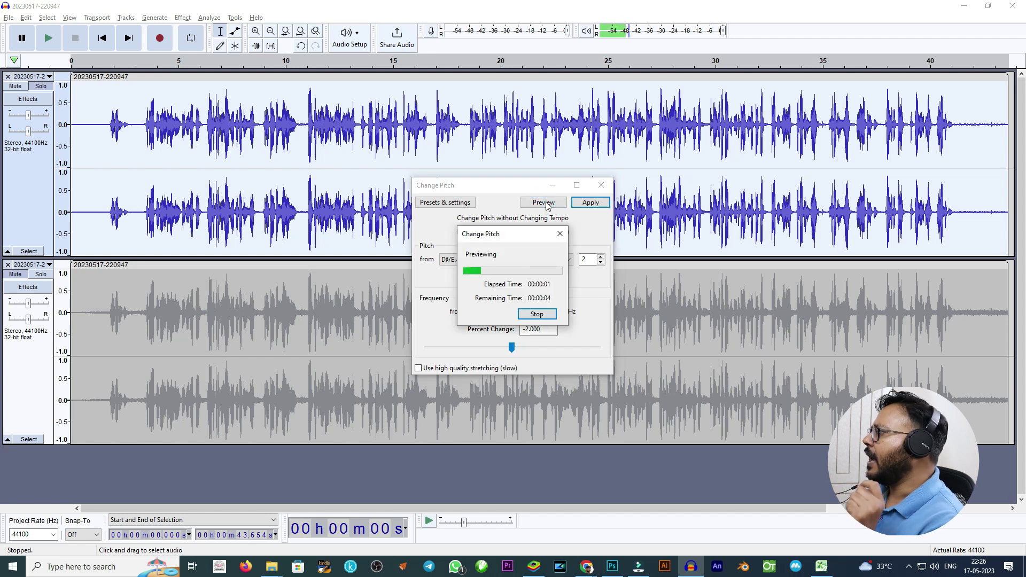
{"action": "left_click", "coordinate": [536, 316]}
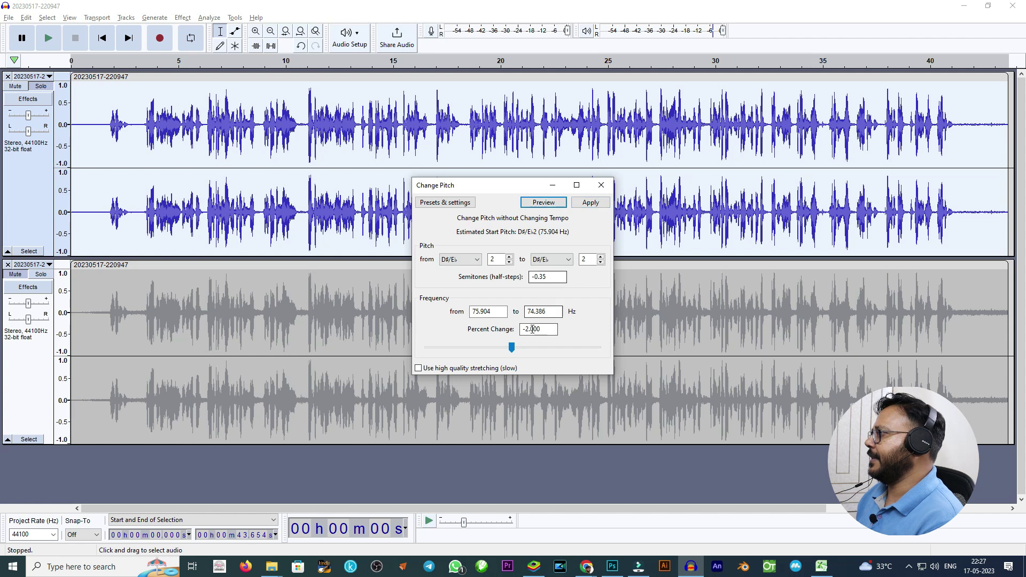
{"action": "left_click", "coordinate": [595, 205]}
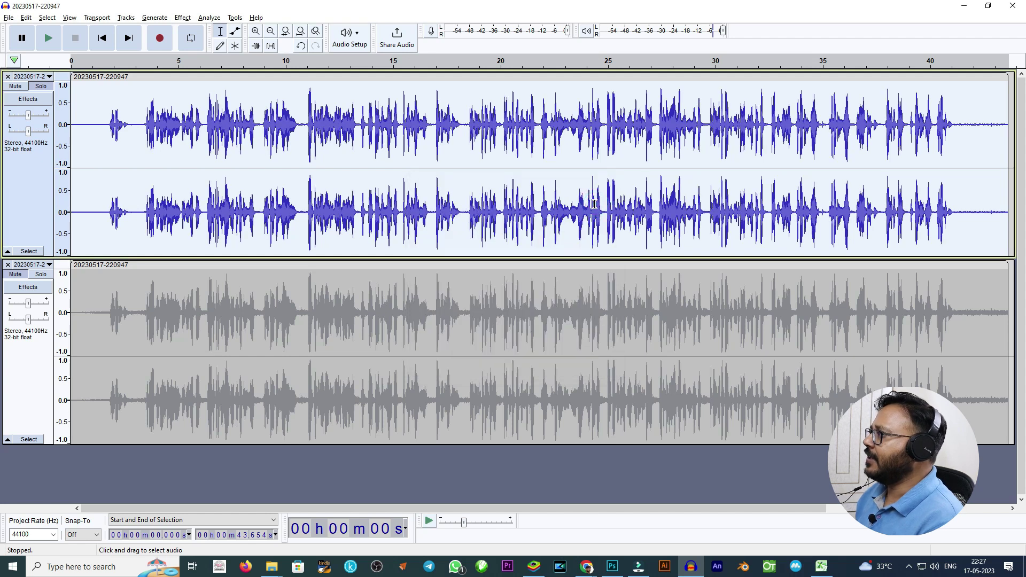
Preview the Bass and Treble effect on the selected track and close it without applying.
{"action": "left_click", "coordinate": [183, 18]}
{"action": "mouse_move", "coordinate": [207, 124]}
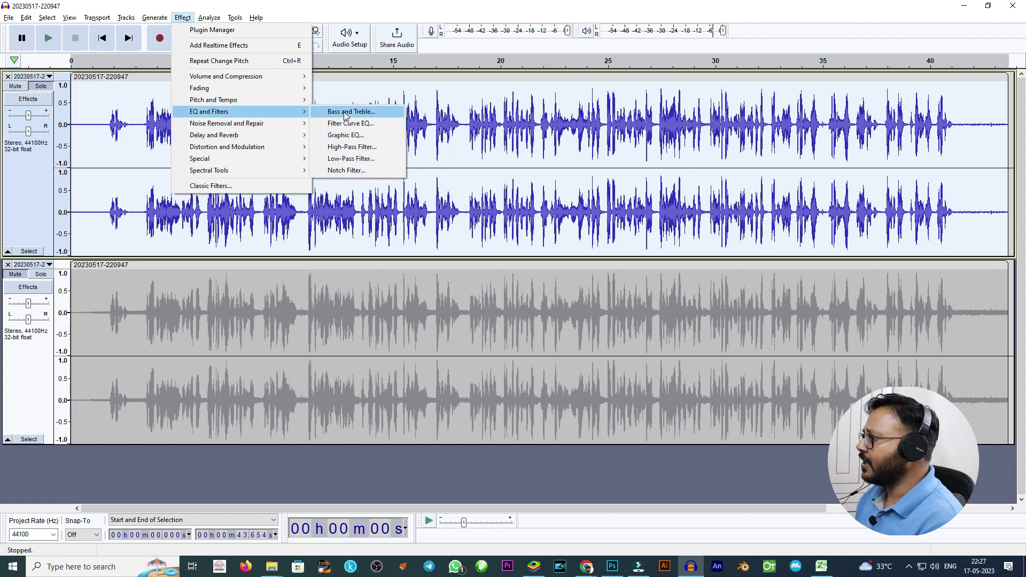
{"action": "left_click", "coordinate": [344, 112]}
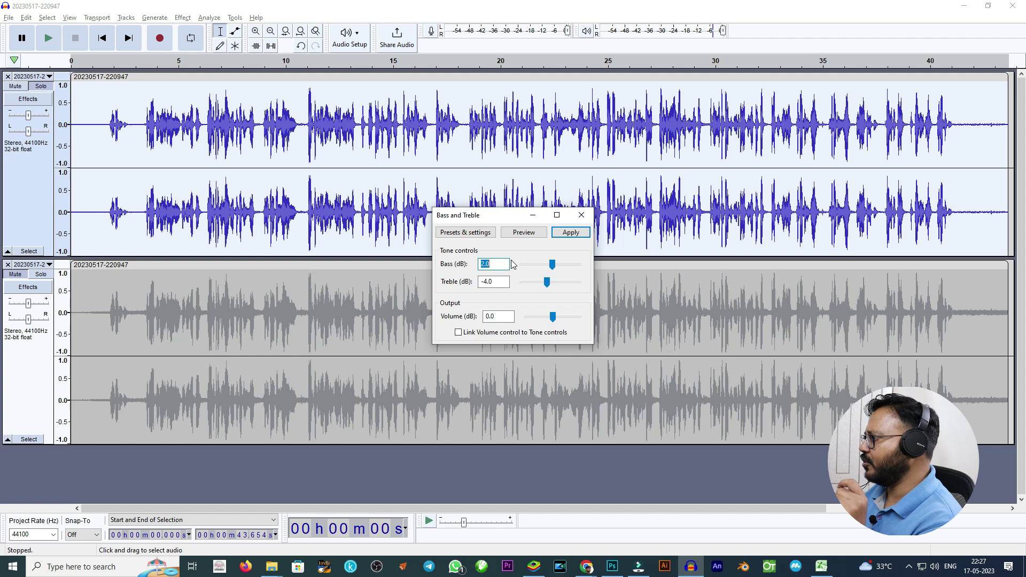
{"action": "left_click", "coordinate": [524, 236]}
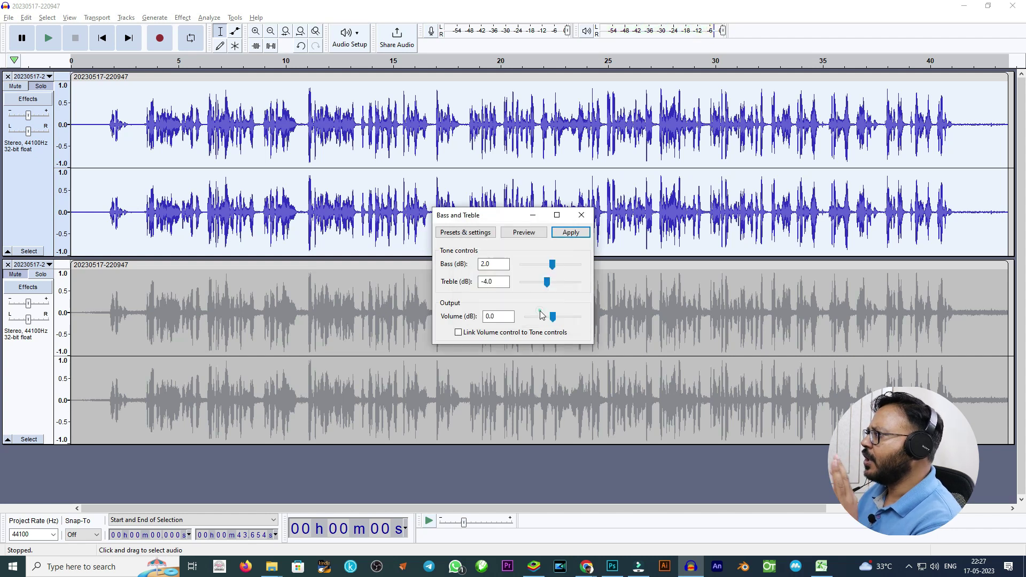
{"action": "left_click", "coordinate": [582, 215]}
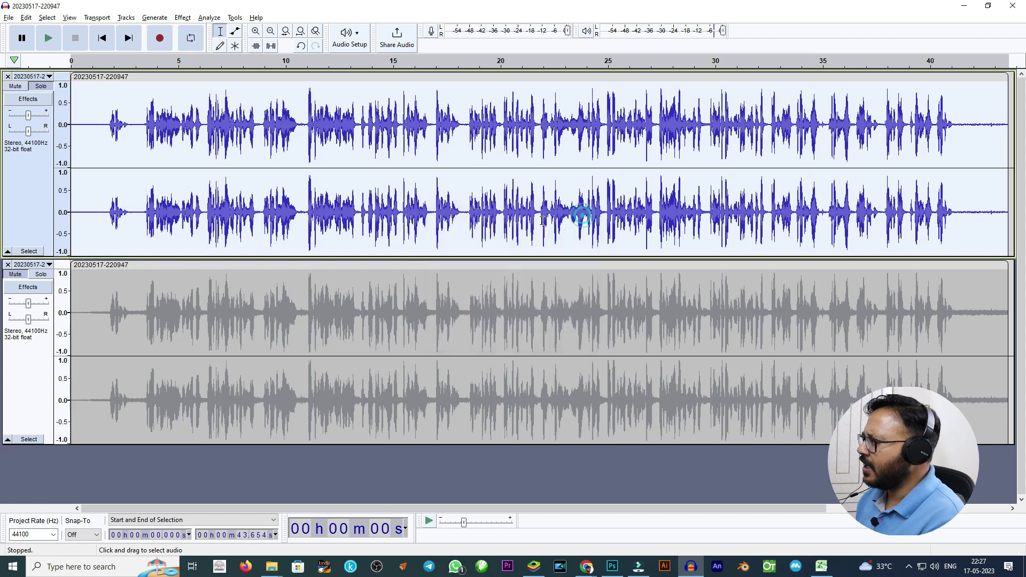
Play the pitch-adjusted track from about 3.26 seconds, stop it, and place the cursor at about 3.78 seconds.
{"action": "left_click", "coordinate": [141, 182]}
{"action": "key", "text": "space"}
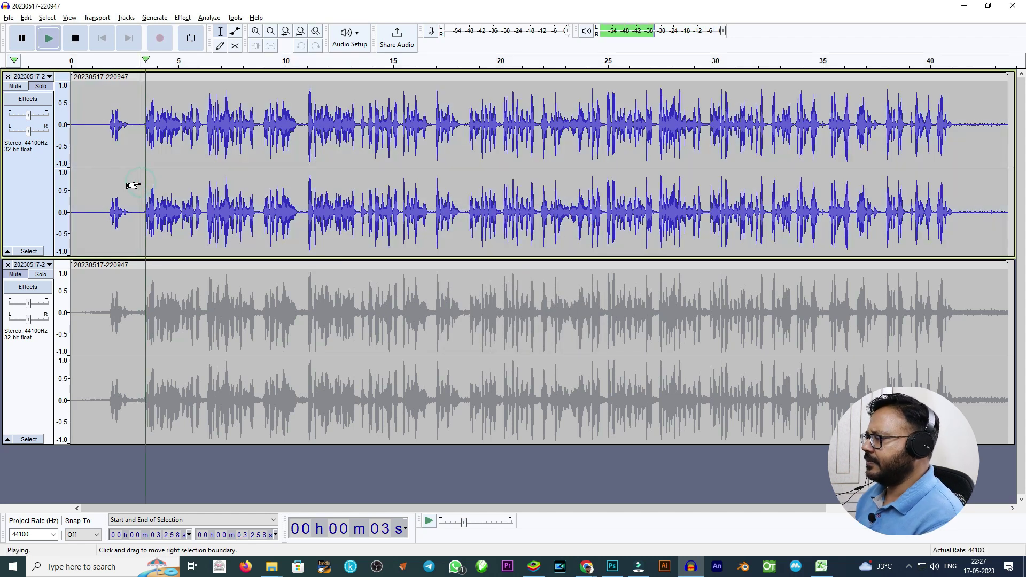
{"action": "key", "text": "space"}
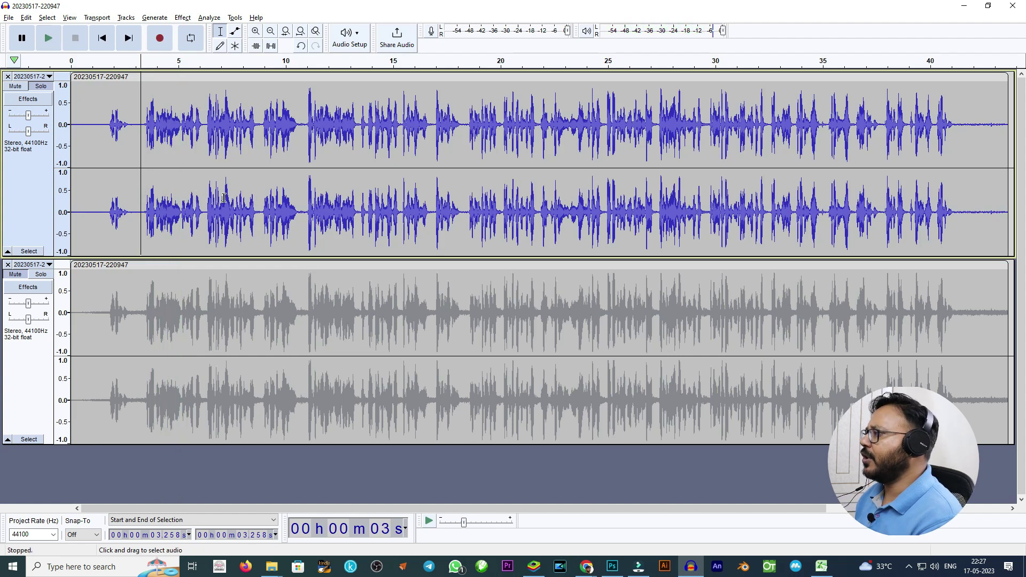
{"action": "left_click", "coordinate": [151, 177]}
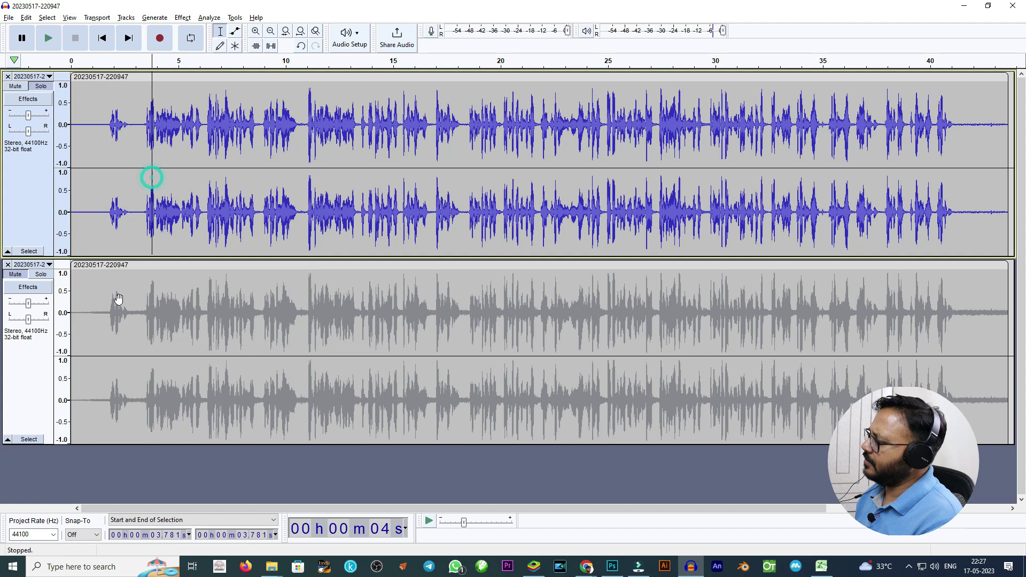
Remove the muted original track and export the cleaned recording to the Desktop as 20230517-220947.mp3, leaving the metadata tags empty.
{"action": "left_click", "coordinate": [7, 266]}
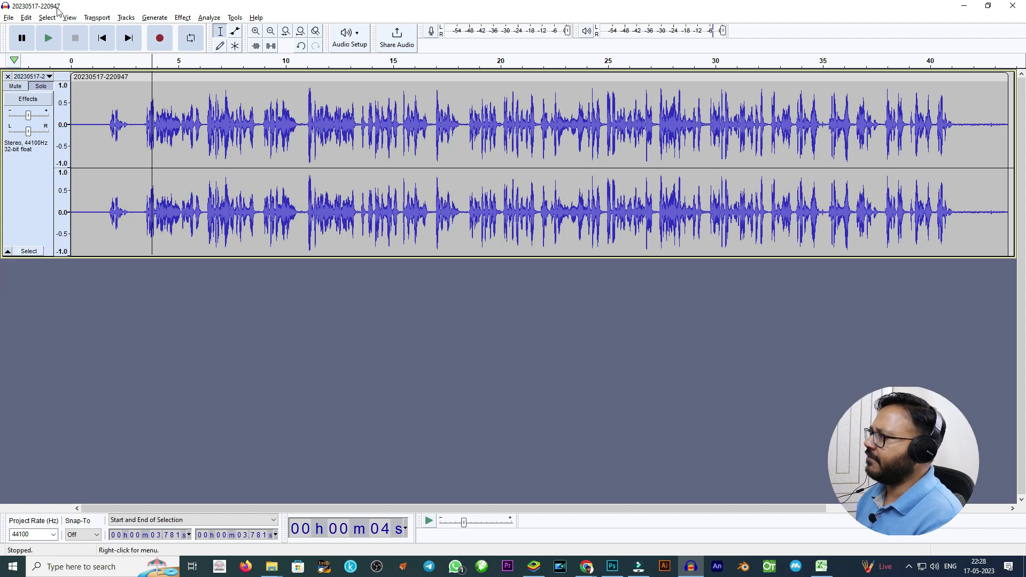
{"action": "left_click", "coordinate": [8, 18]}
{"action": "mouse_move", "coordinate": [30, 98]}
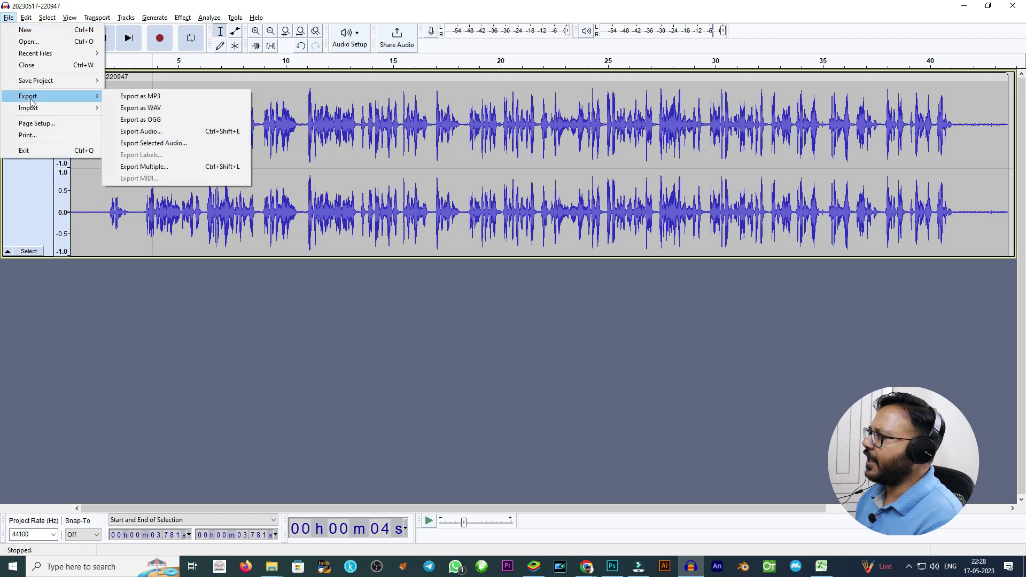
{"action": "left_click", "coordinate": [158, 99]}
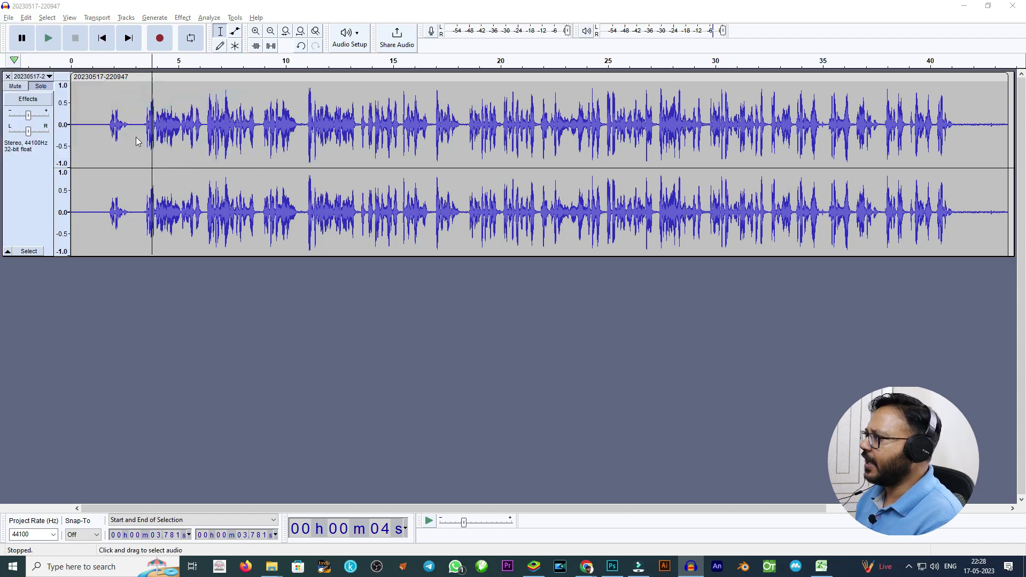
{"action": "left_click", "coordinate": [41, 111]}
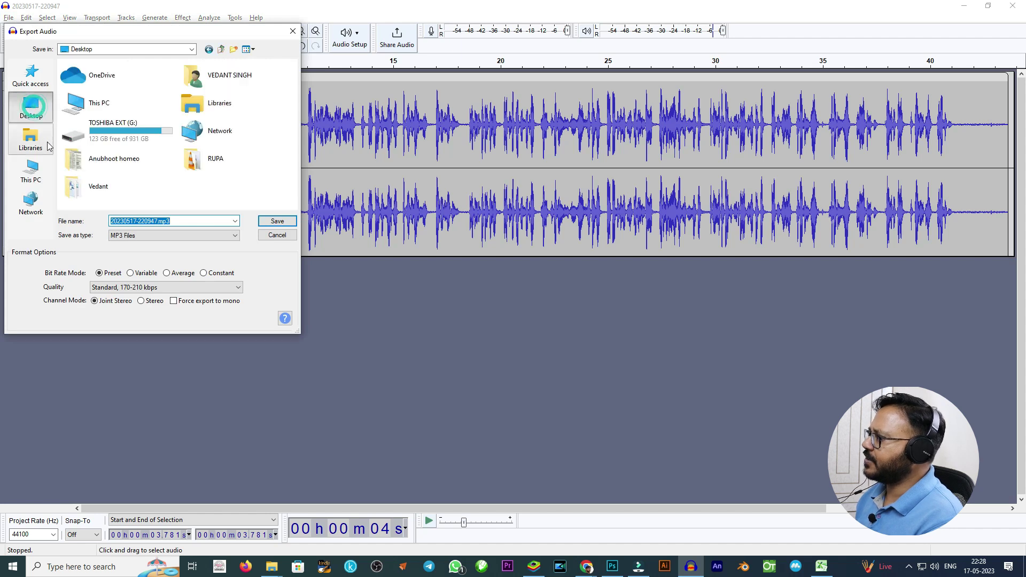
{"action": "left_click", "coordinate": [277, 223]}
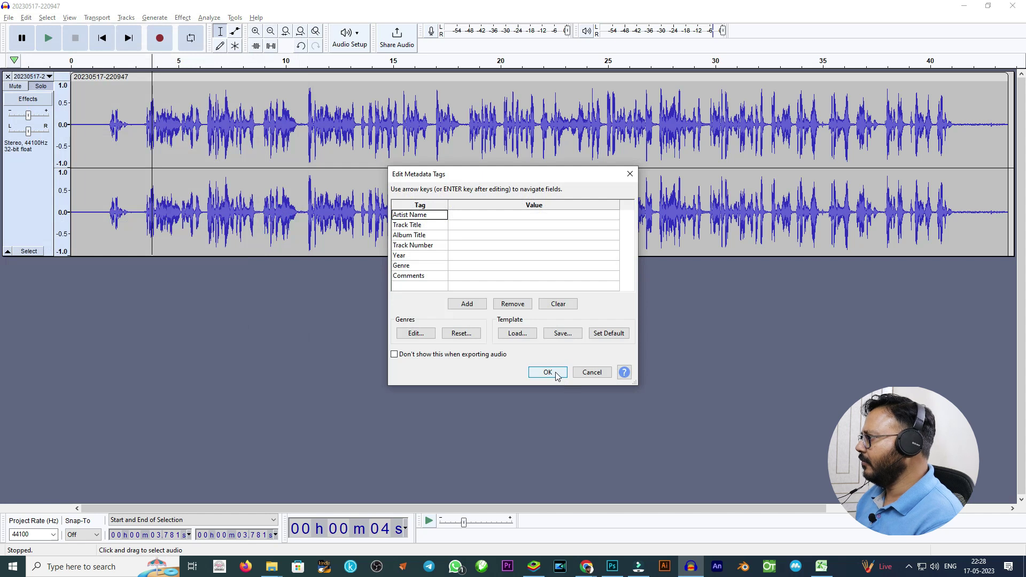
{"action": "left_click", "coordinate": [559, 373]}
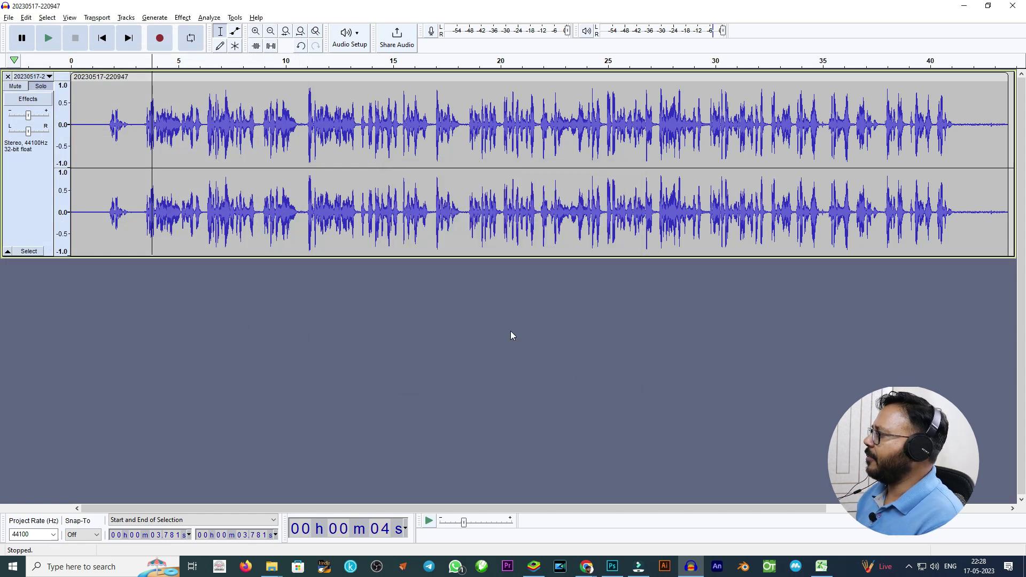
{"action": "left_click", "coordinate": [1014, 8]}
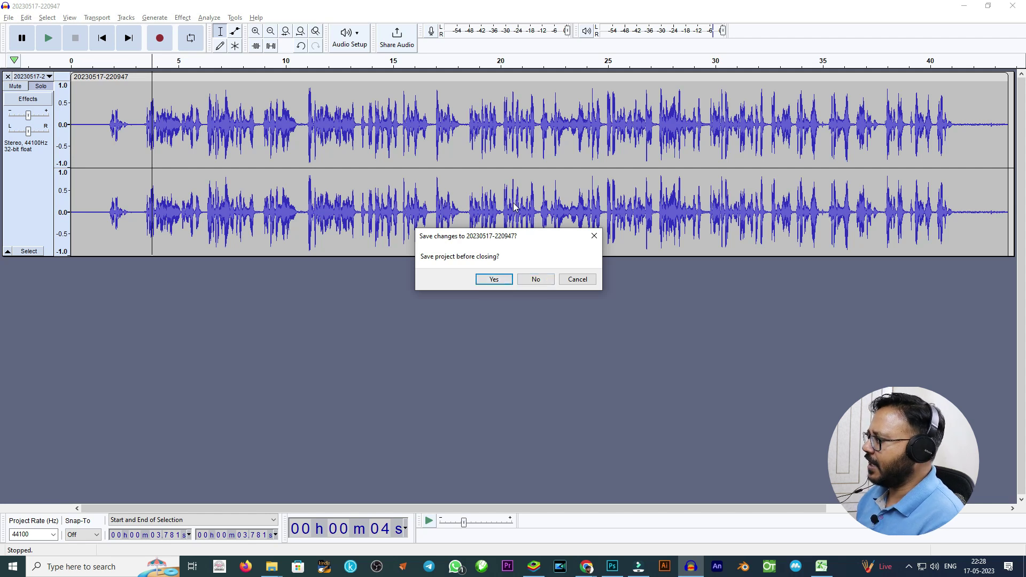
{"action": "left_click", "coordinate": [536, 280]}
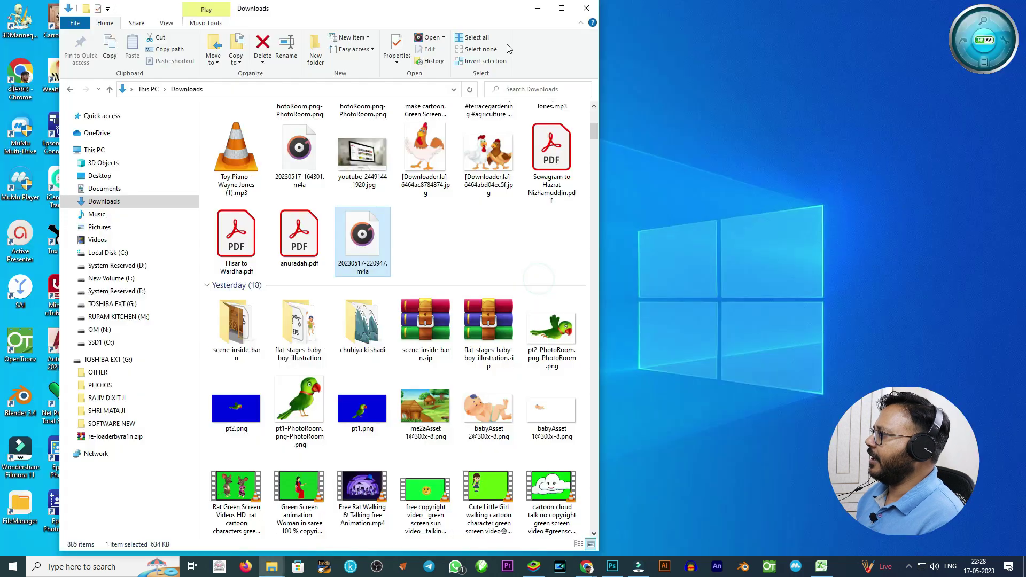
Open the exported 20230517-220947.mp3 from the desktop in VLC media player and skip ahead a few seconds during playback.
{"action": "scroll", "coordinate": [487, 246], "scroll_direction": "up", "scroll_amount": 5}
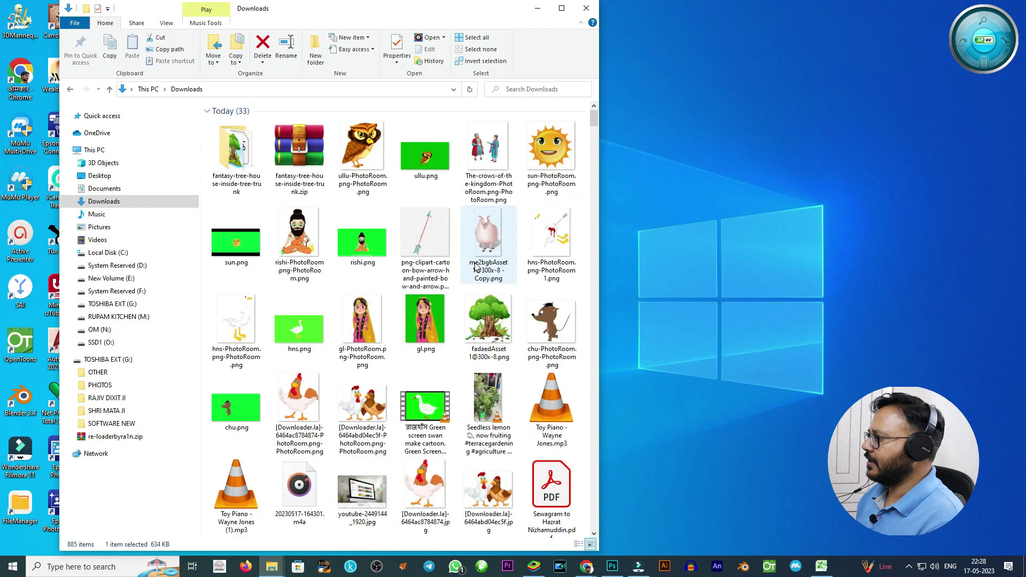
{"action": "key", "text": "super+d"}
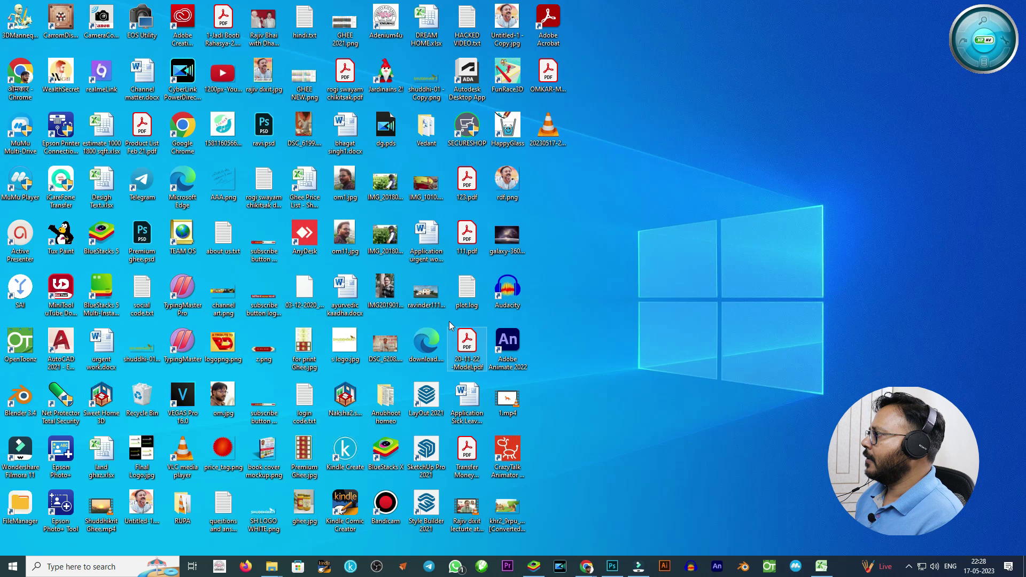
{"action": "key", "text": "Right"}
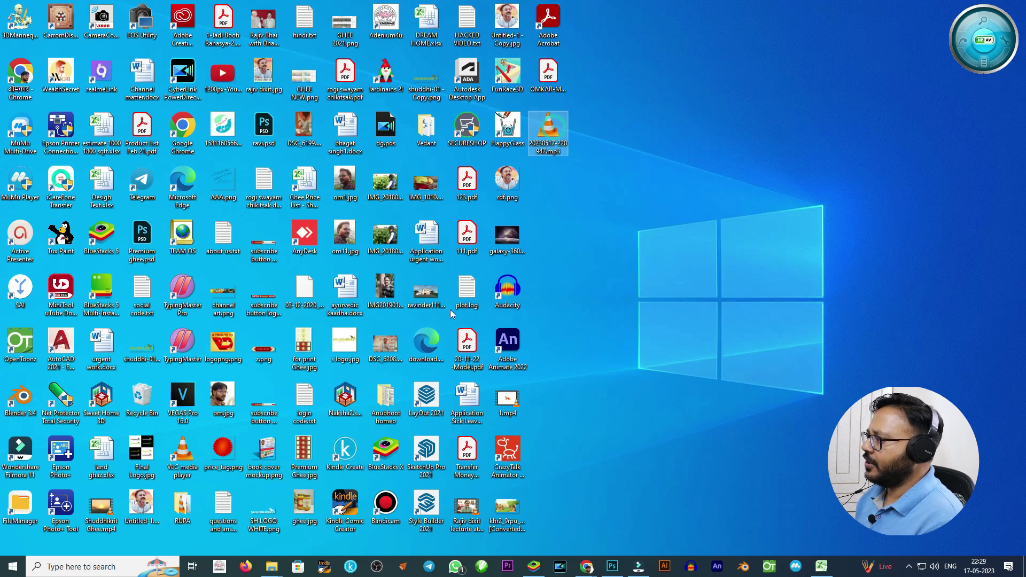
{"action": "key", "text": "Return"}
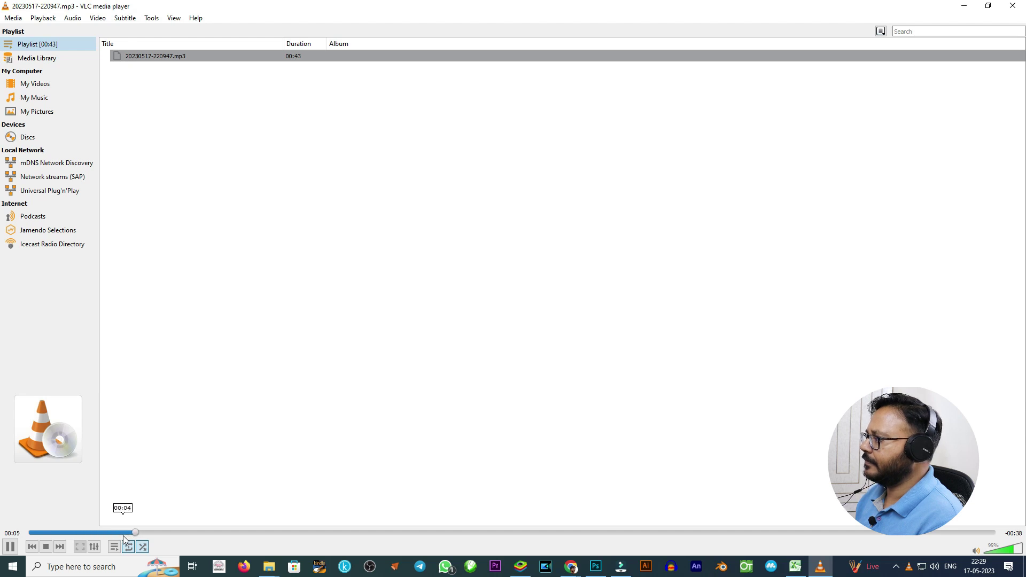
{"action": "left_click", "coordinate": [180, 532]}
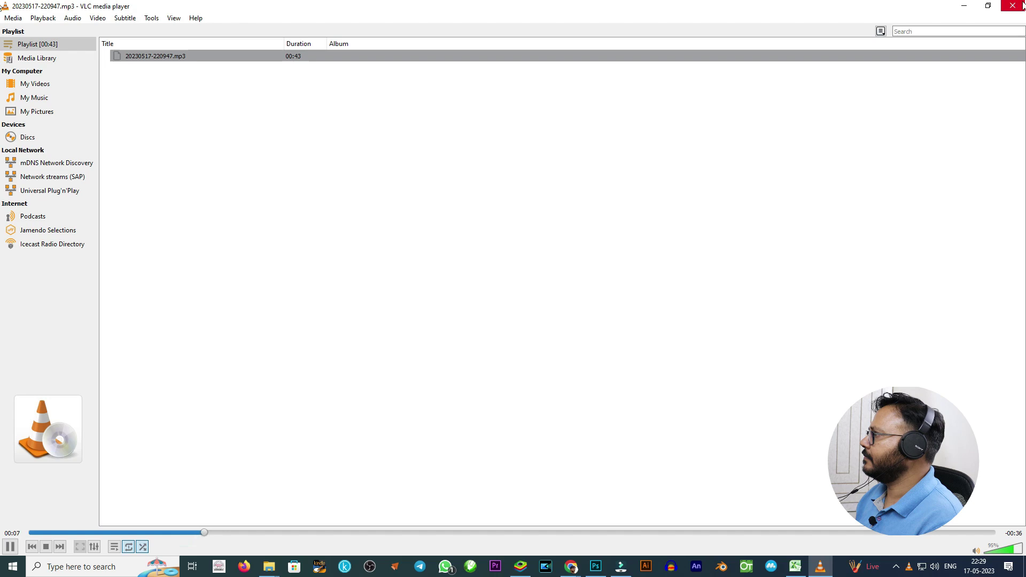